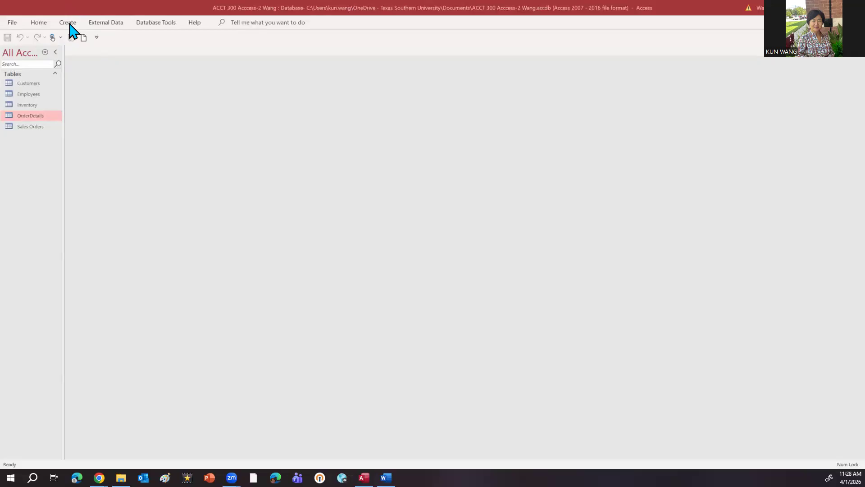
Step: Open the Customers table to review its fields and records, and close it again
left_click(69, 24)
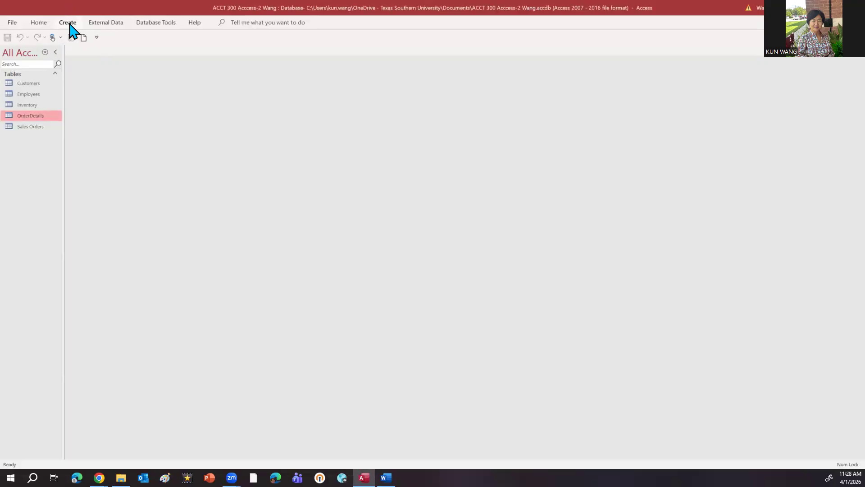
left_click(69, 26)
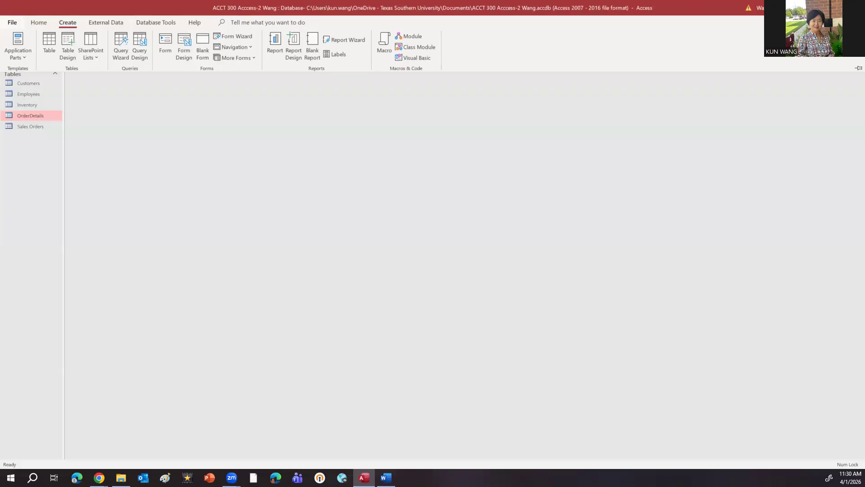
left_click(38, 85)
double_click(38, 85)
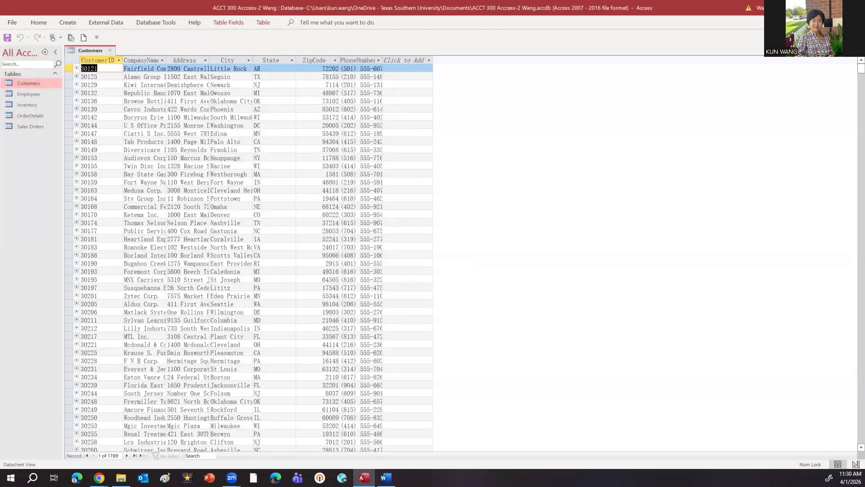
key("alt+Tab")
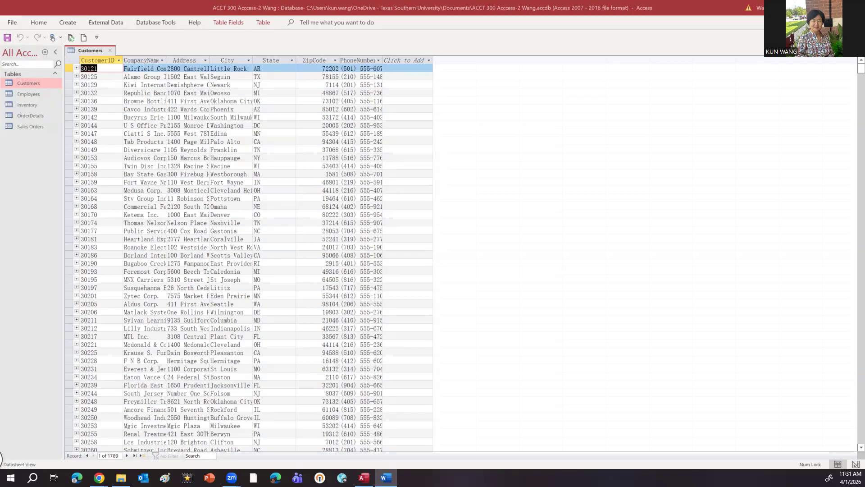
left_click(112, 51)
left_click(112, 51)
Step: Create a new query in Design View with the Customers table, enlarging its field list to show all fields
left_click(67, 22)
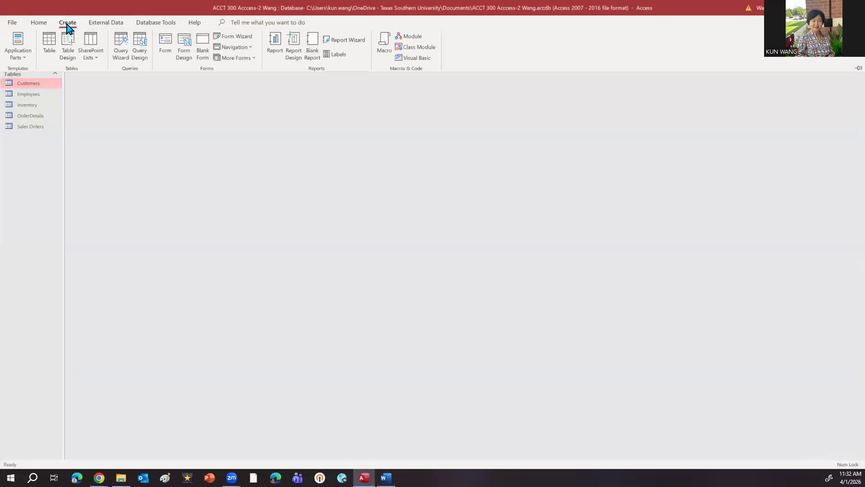
left_click(138, 51)
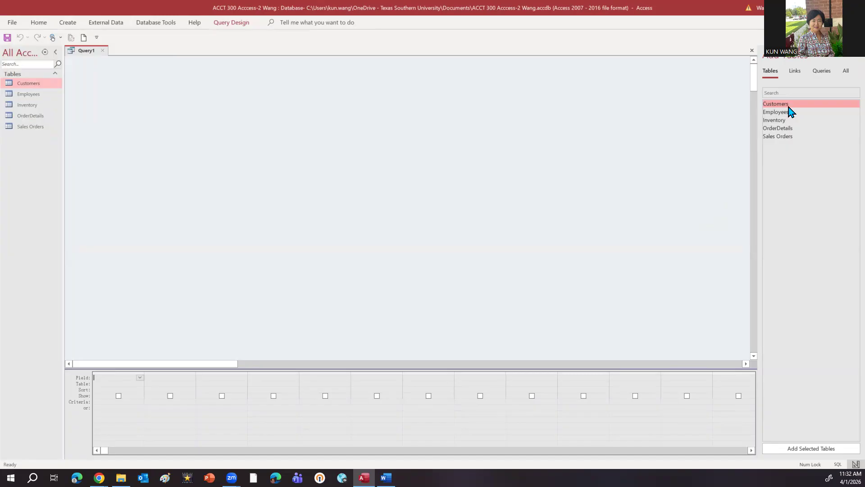
left_click_drag(789, 106, 272, 97)
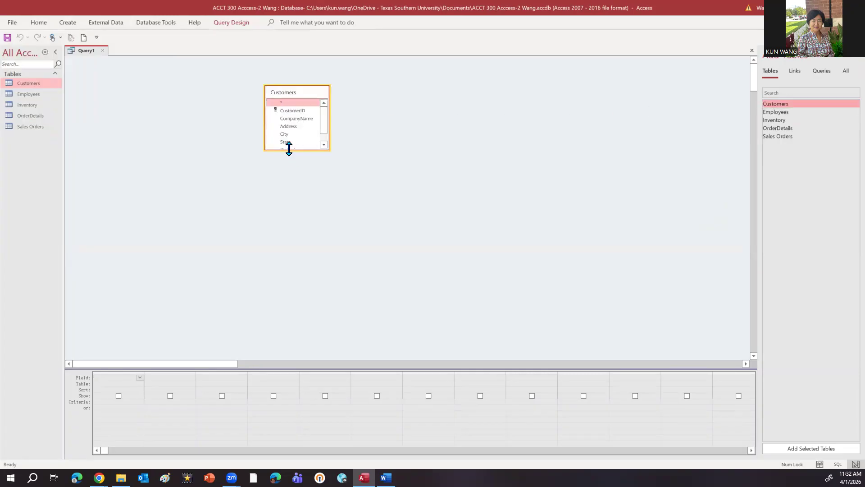
left_click_drag(289, 149, 288, 193)
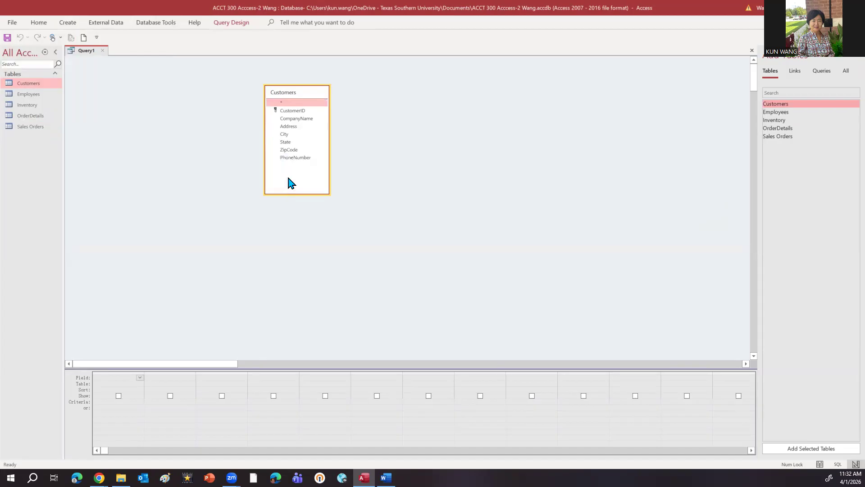
Step: Add the CustomerID, CompanyName, PhoneNumber and State fields of Customers to the query
double_click(289, 112)
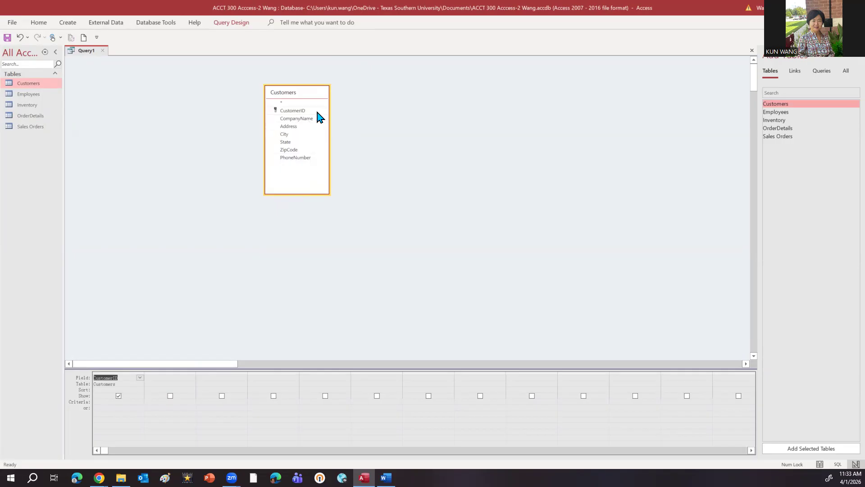
double_click(297, 119)
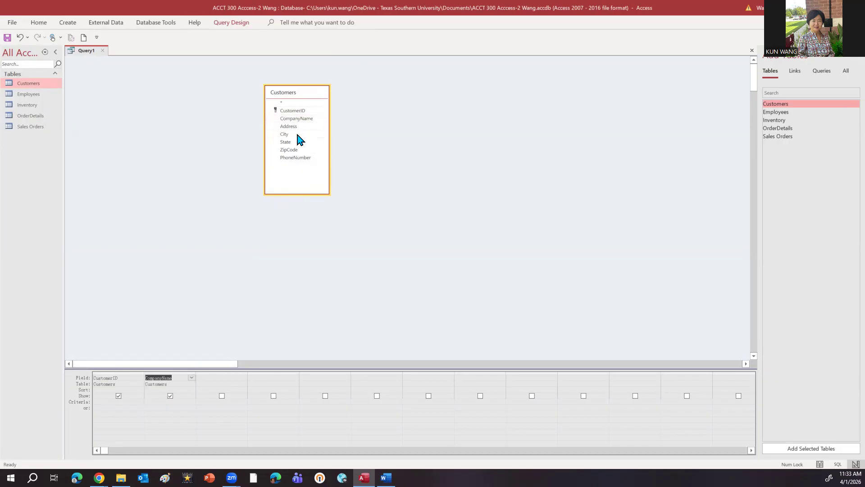
double_click(297, 157)
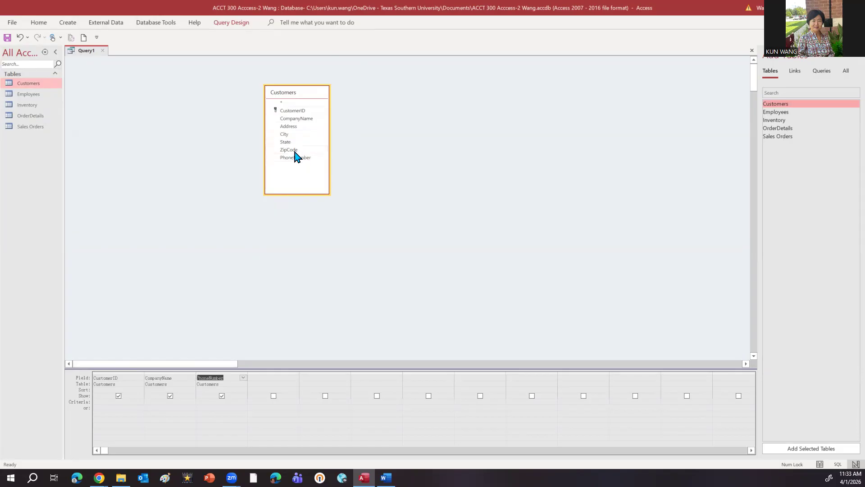
double_click(289, 143)
Step: Enlarge the query design grid and set the criterion of the State field to =tx
left_click_drag(296, 366, 309, 249)
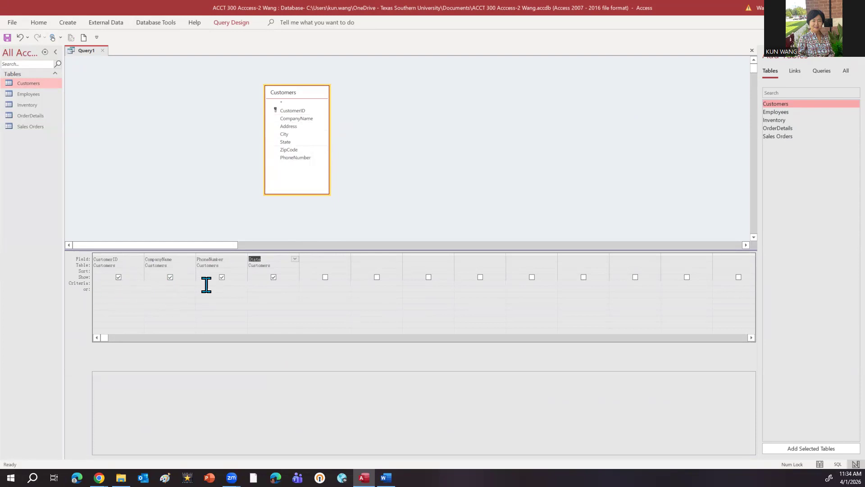
left_click(273, 278)
left_click(265, 283)
type("=t'x")
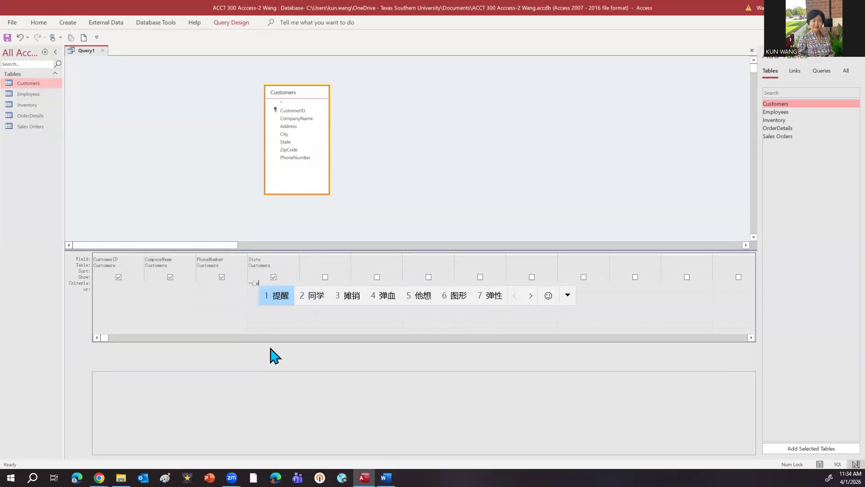
key("Return")
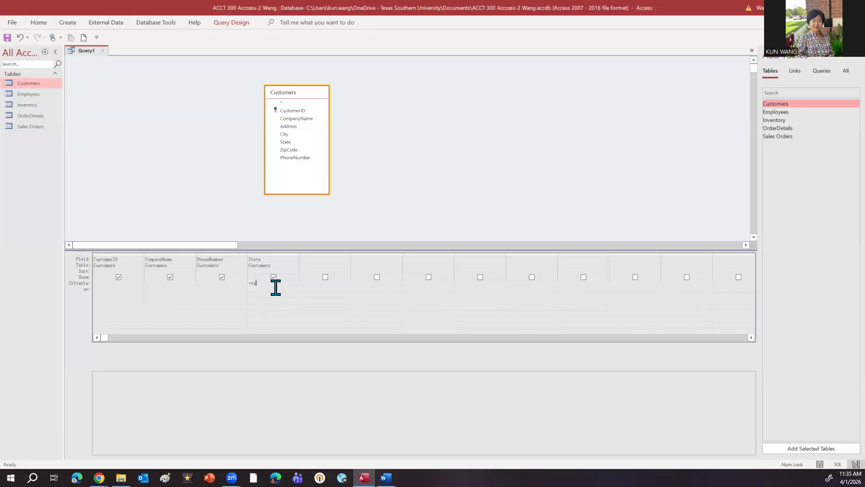
Step: Run the query and look through the returned Texas customers
left_click(45, 24)
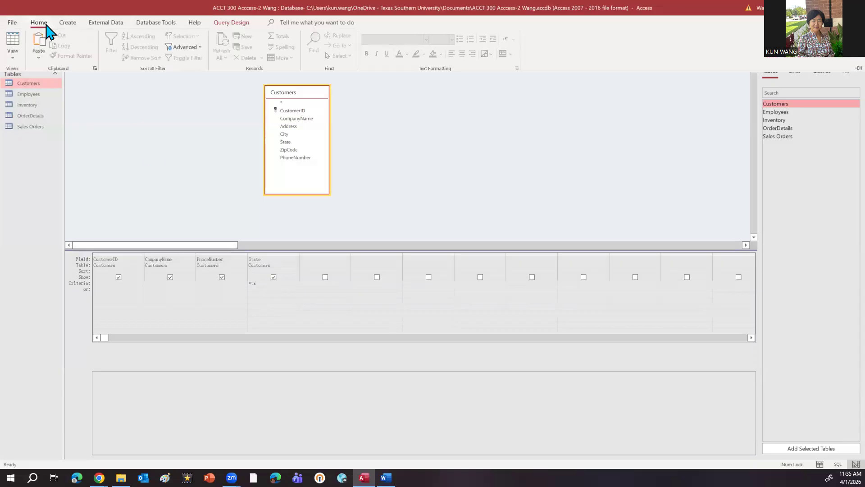
left_click(60, 25)
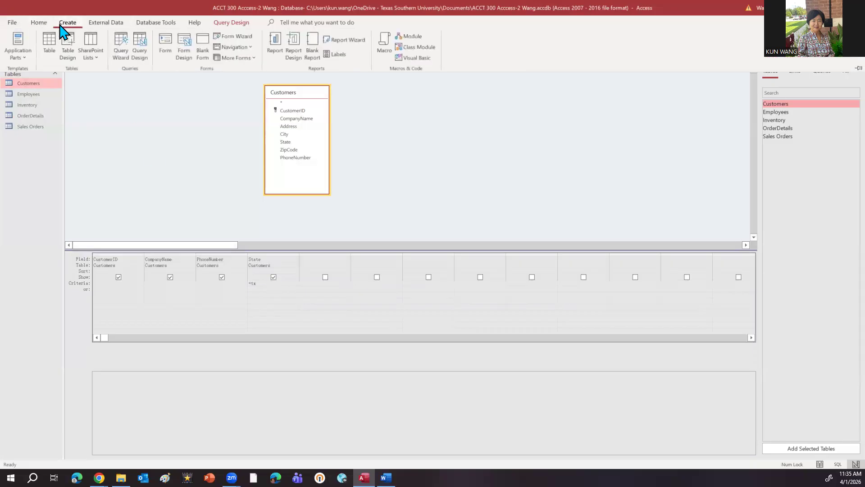
left_click(230, 24)
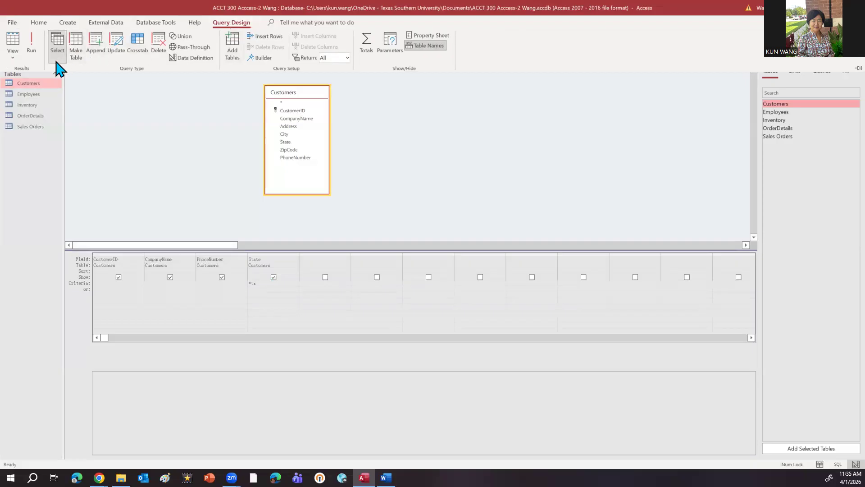
left_click(32, 50)
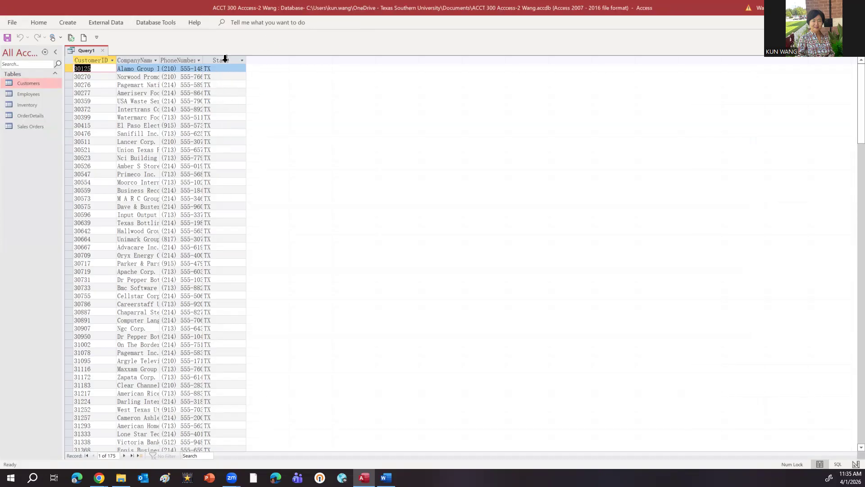
scroll(225, 214, "down", 2)
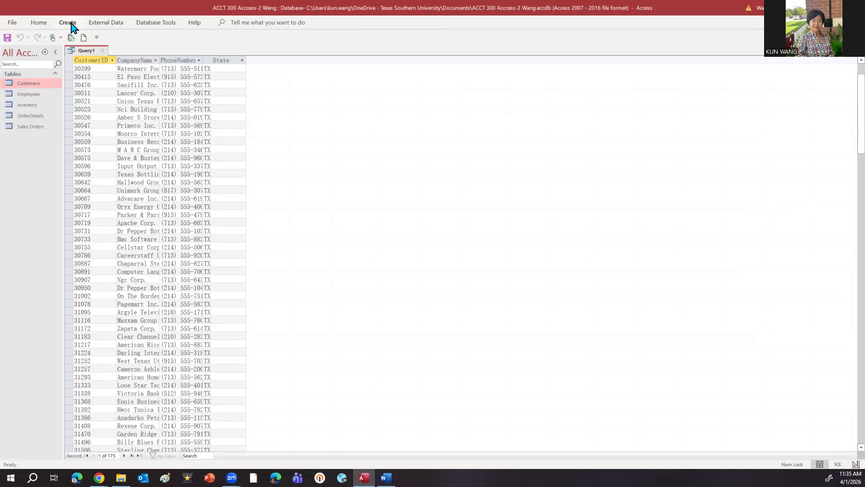
Step: Show the query in SQL View to examine its SELECT statement
left_click(43, 23)
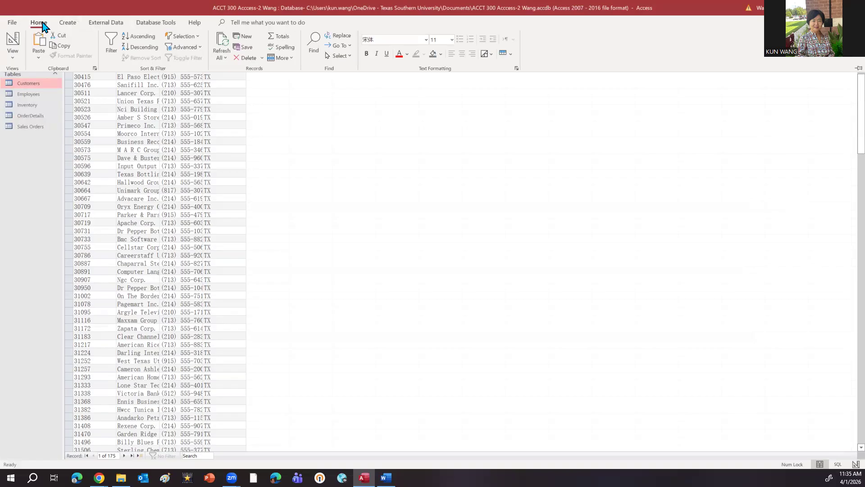
scroll(116, 135, "up", 2)
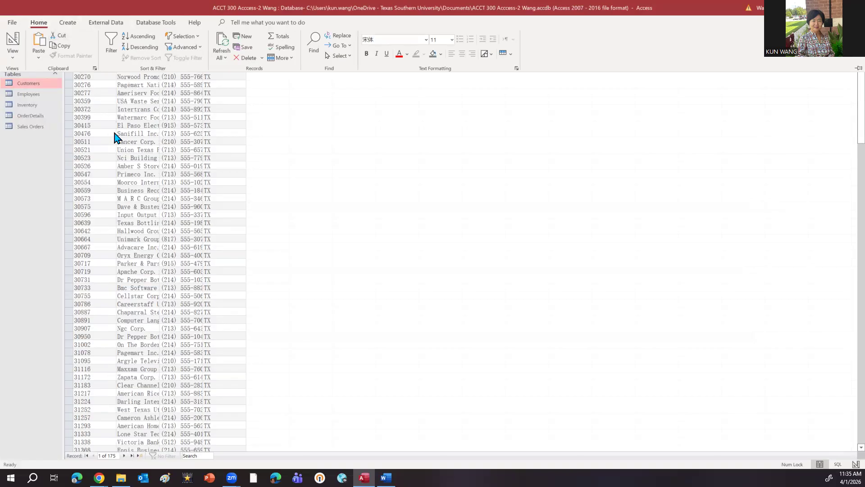
left_click(14, 60)
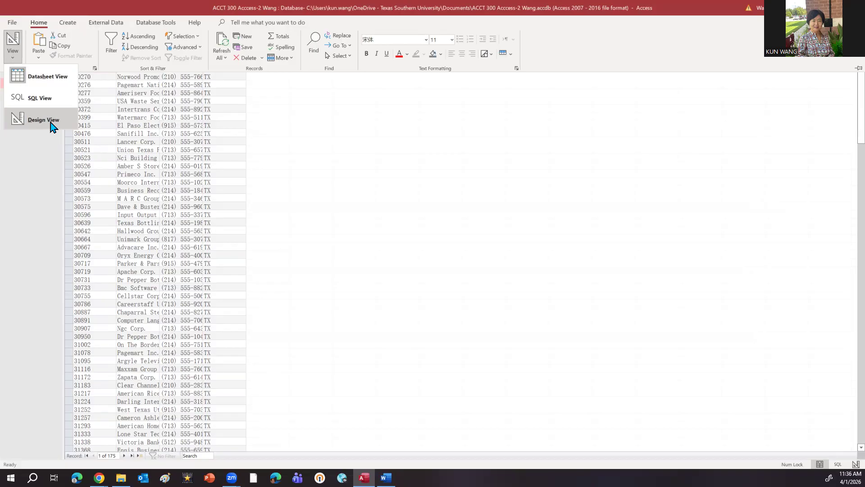
left_click(43, 99)
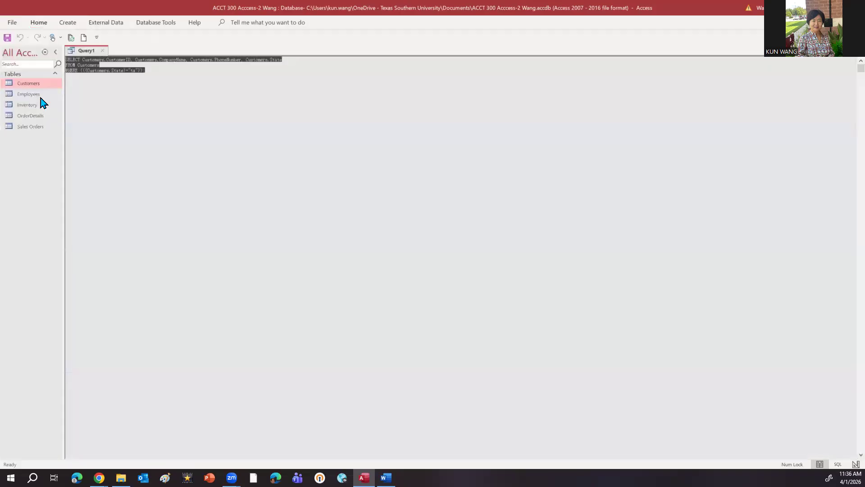
left_click(145, 99)
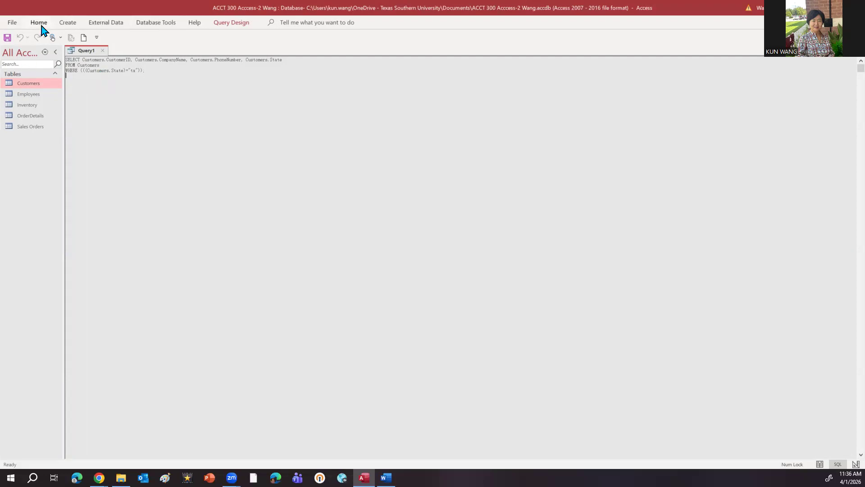
Step: Switch the query from SQL View back to Design View
left_click(231, 22)
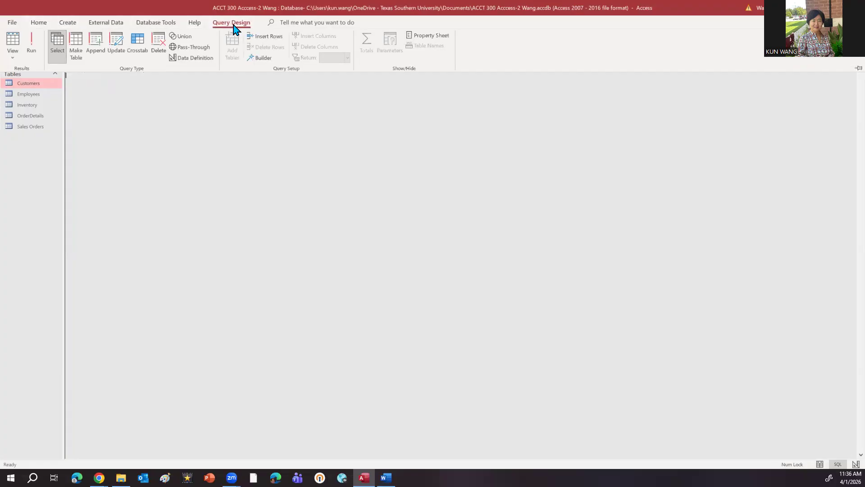
left_click(13, 55)
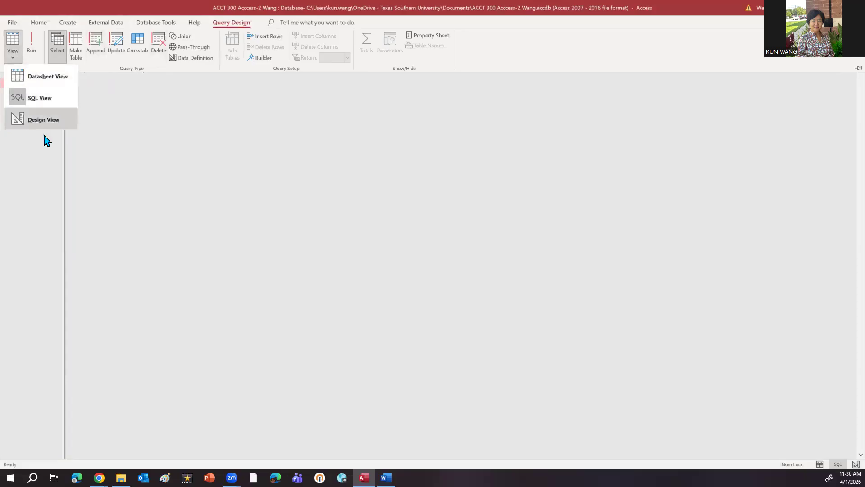
left_click(44, 100)
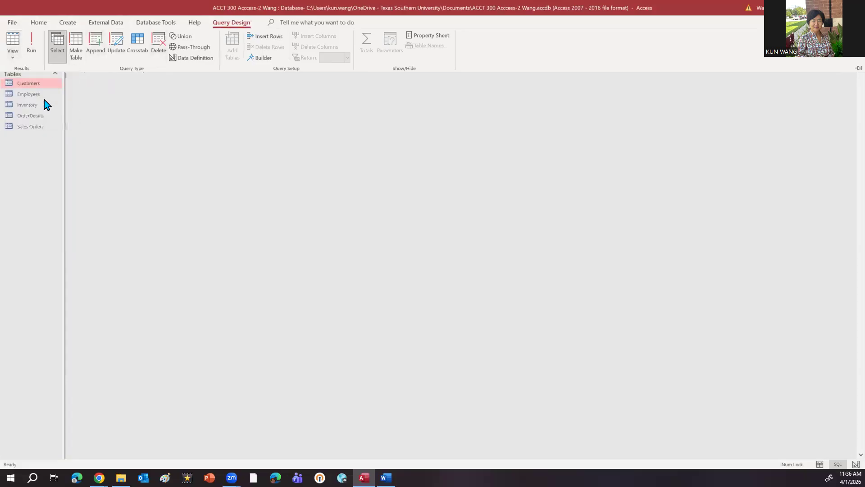
left_click(14, 62)
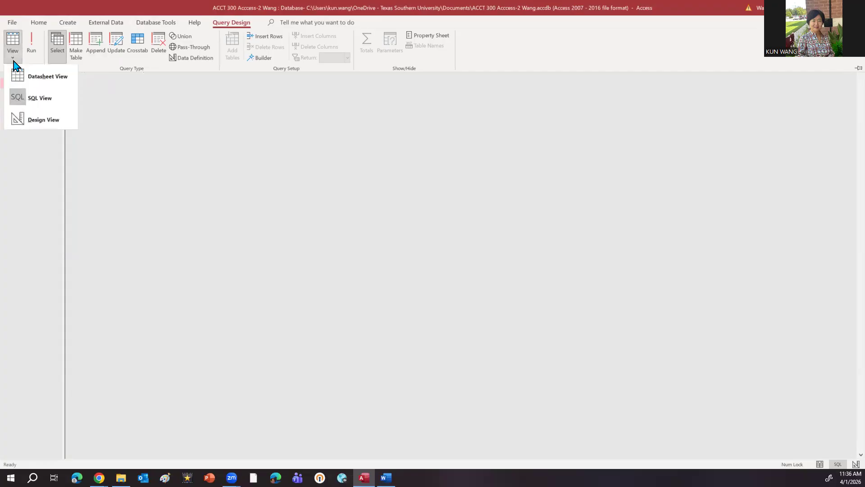
left_click(45, 121)
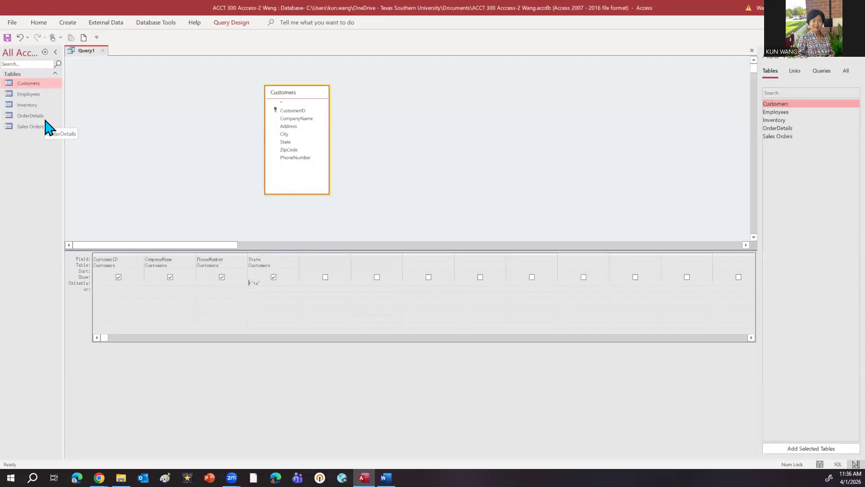
Step: Add =ca as an alternative (or) criterion for the State field and run the query
left_click(262, 290)
type("=ca")
left_click(225, 24)
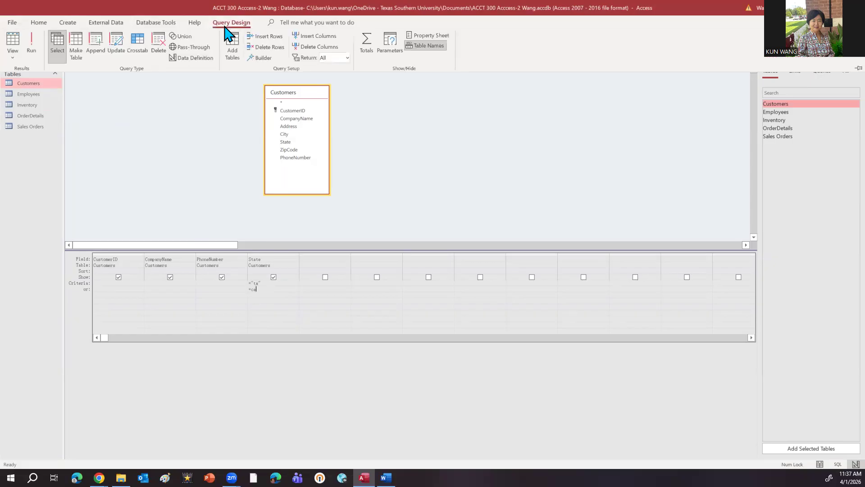
left_click(34, 48)
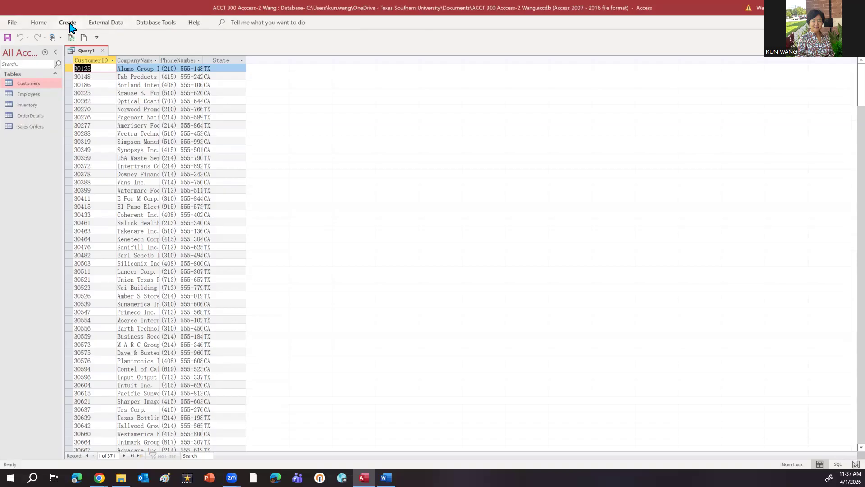
Step: Return to Design View and delete the "ca" alternative criterion from the State field
left_click(45, 26)
left_click(13, 58)
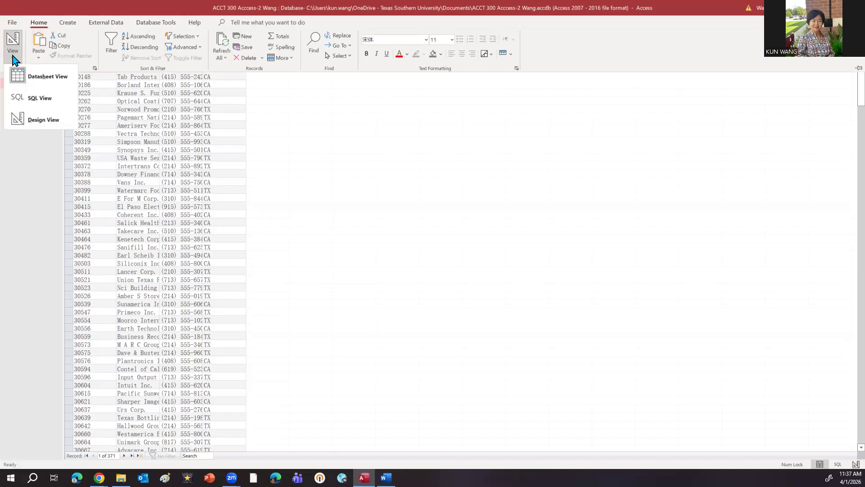
left_click(43, 119)
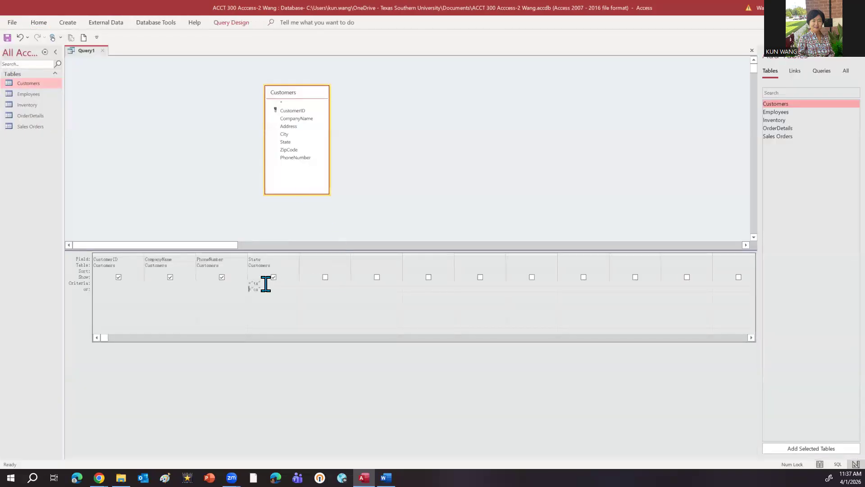
left_click_drag(262, 290, 241, 290)
key("Delete")
Step: Close the query and save it under the name Texas customers
left_click(102, 50)
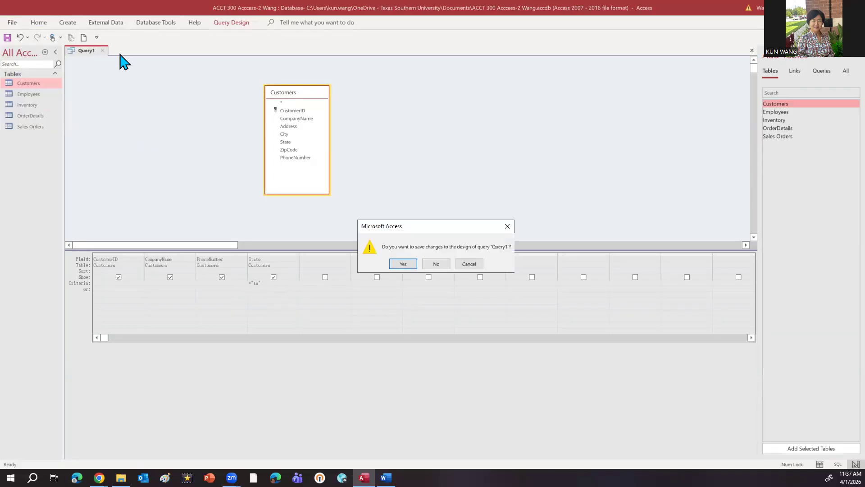
left_click(406, 264)
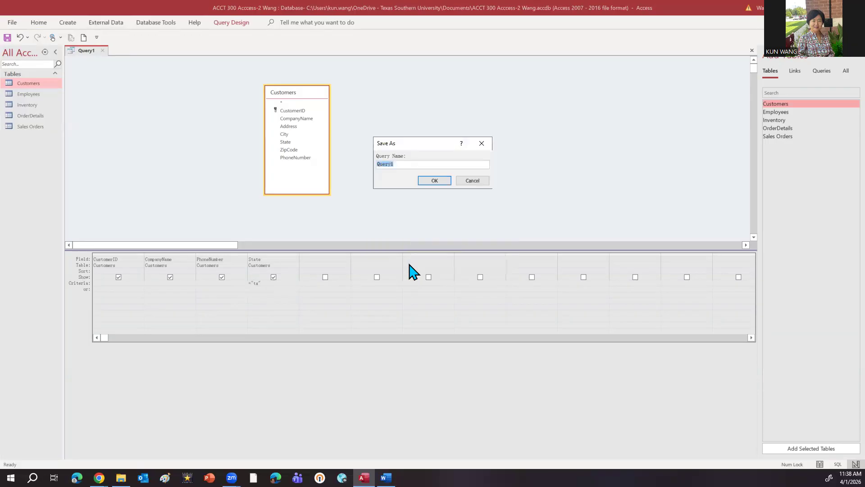
type("Texas")
key("BackSpace")
key("BackSpace")
key("BackSpace")
type("sas customers")
left_click(430, 181)
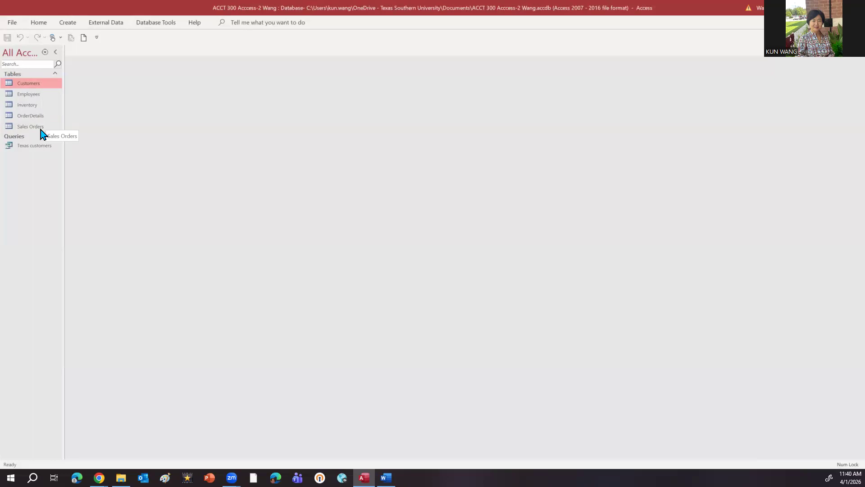
Step: Create a new query with the Find Unmatched Query Wizard
left_click(73, 25)
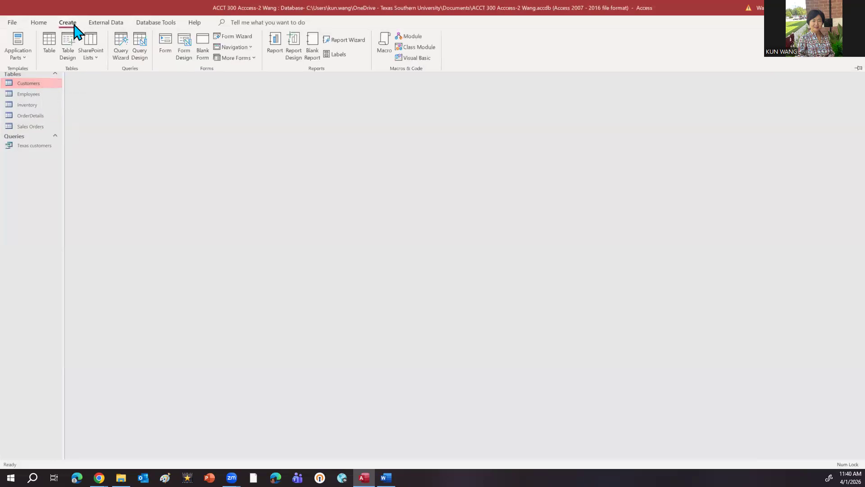
left_click(72, 24)
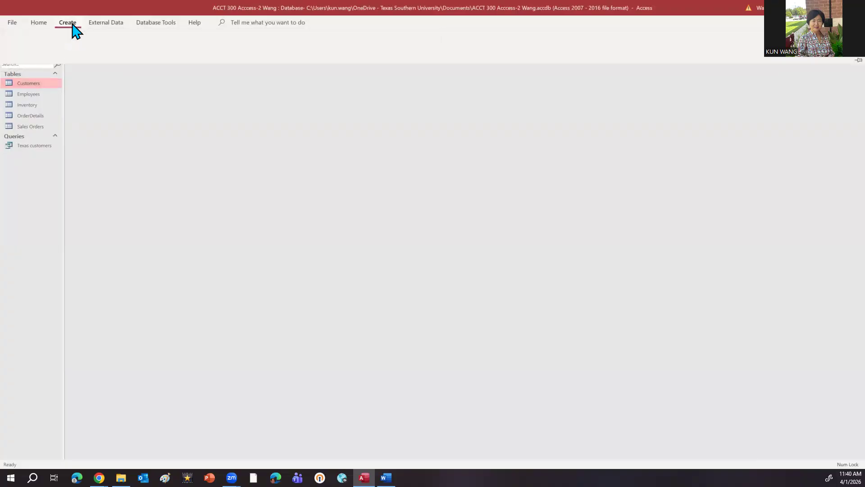
left_click(72, 24)
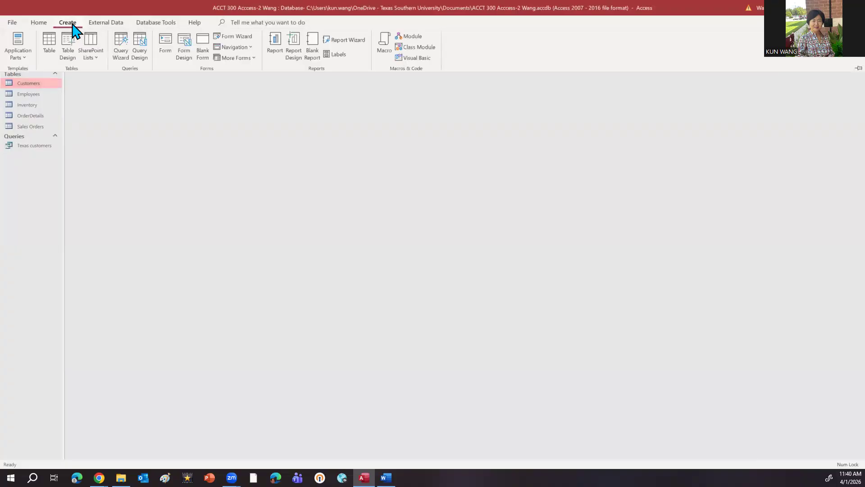
left_click(121, 54)
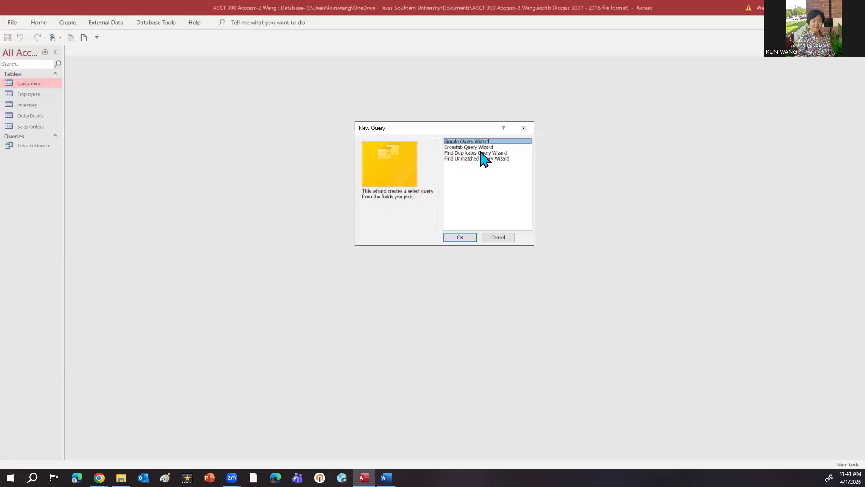
left_click(481, 158)
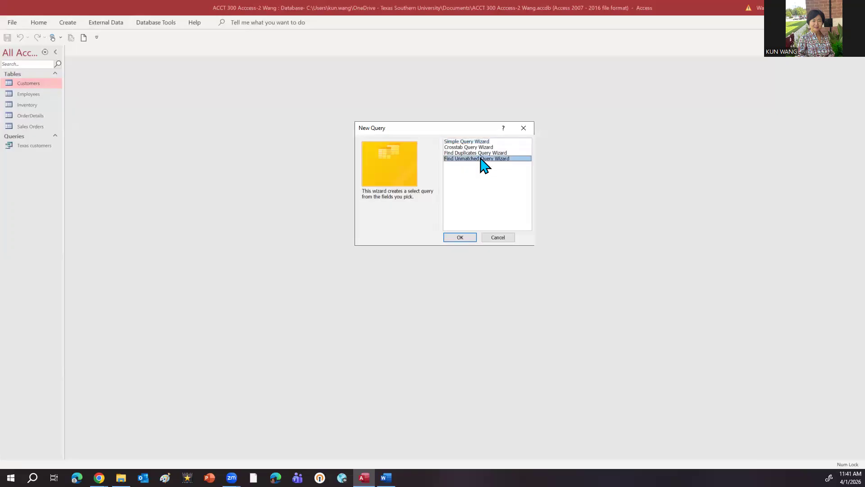
left_click(467, 237)
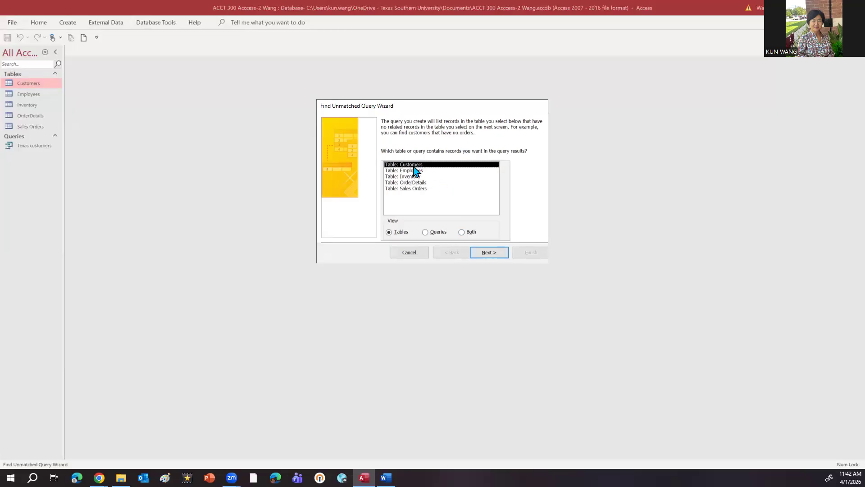
Step: Use Customers as the results table and Sales Orders as the related table, matched on CustomerID
left_click(477, 253)
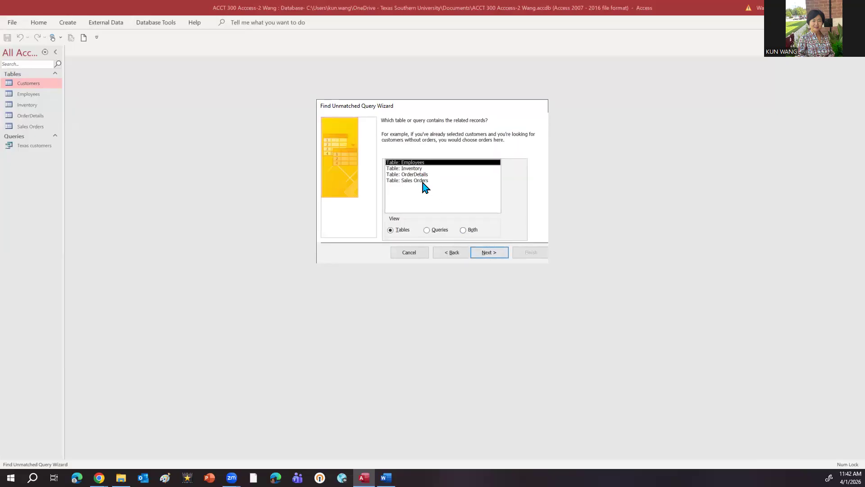
left_click(426, 181)
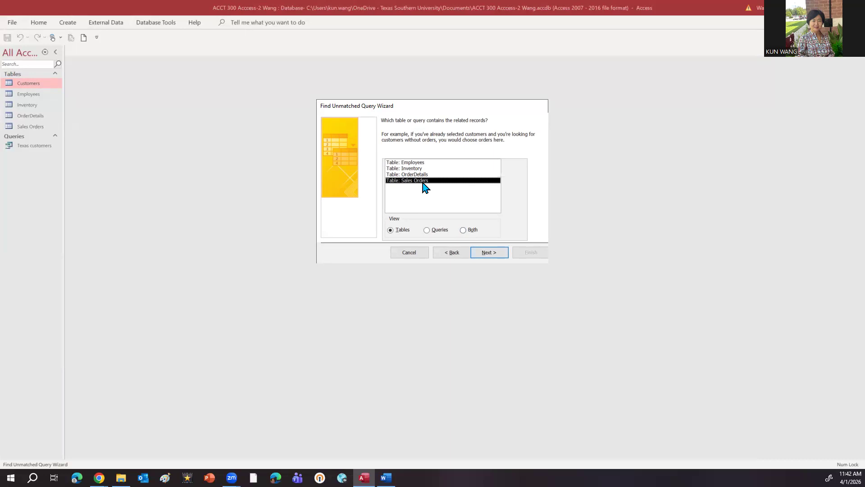
left_click(493, 254)
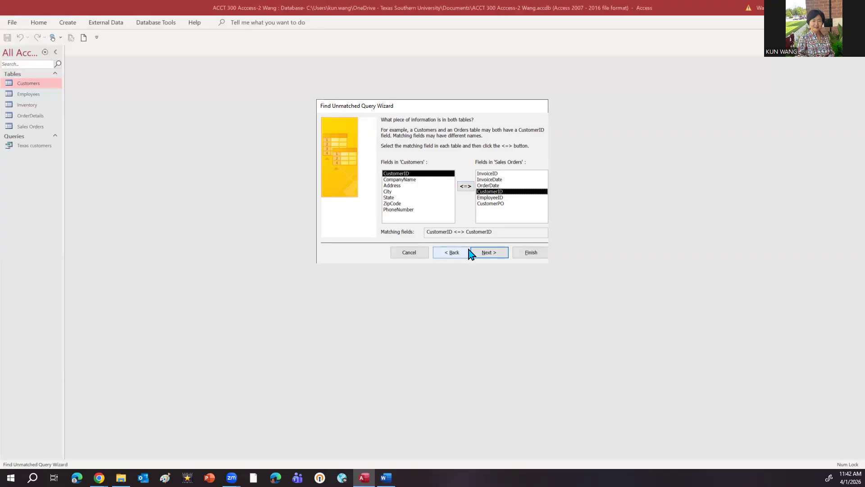
left_click(496, 253)
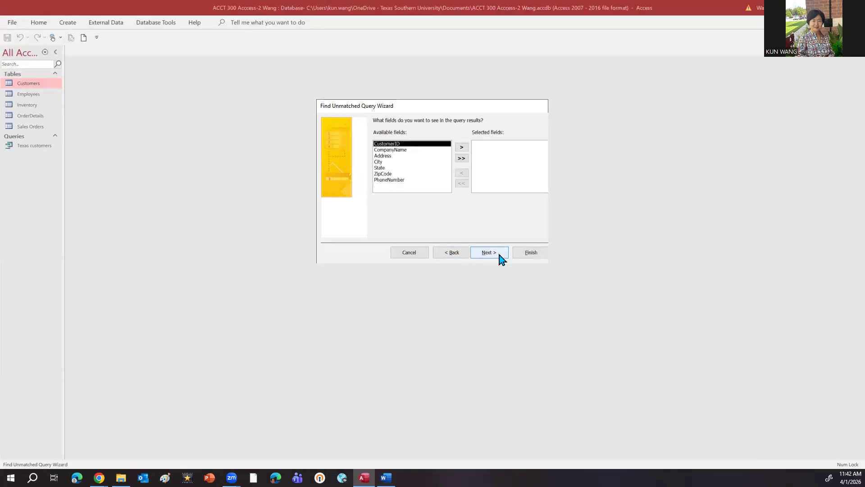
Step: Include CustomerID, CompanyName, City and all remaining Customers fields, and finish the wizard with the default query name to view the results
left_click(462, 148)
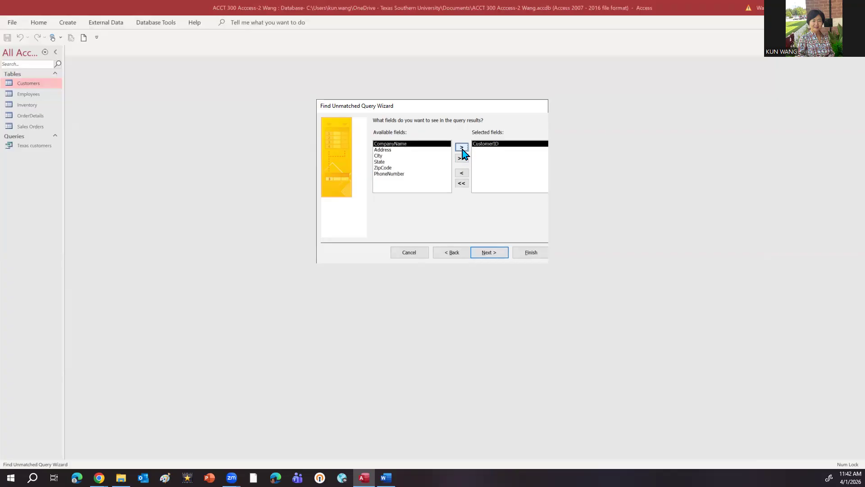
left_click(461, 148)
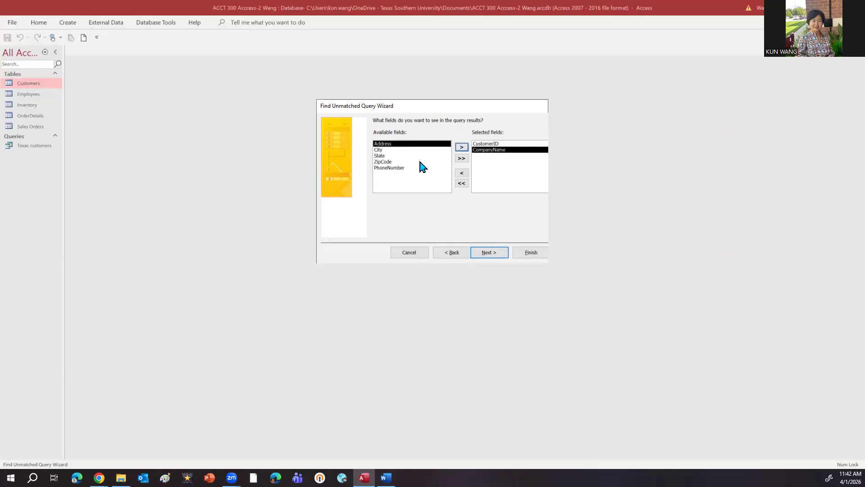
left_click(406, 168)
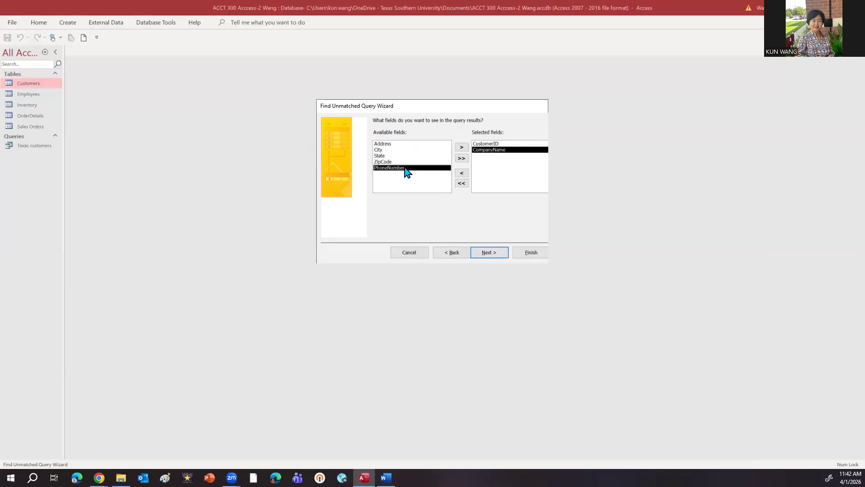
left_click(381, 157)
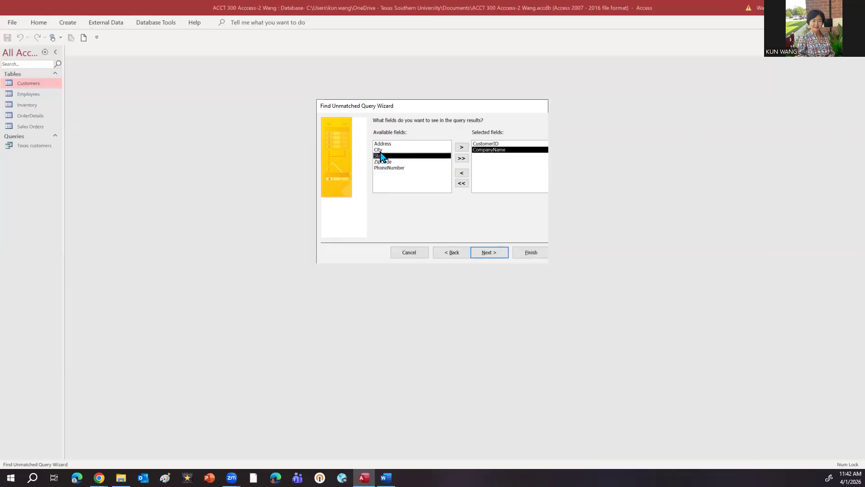
left_click(382, 150)
left_click(462, 147)
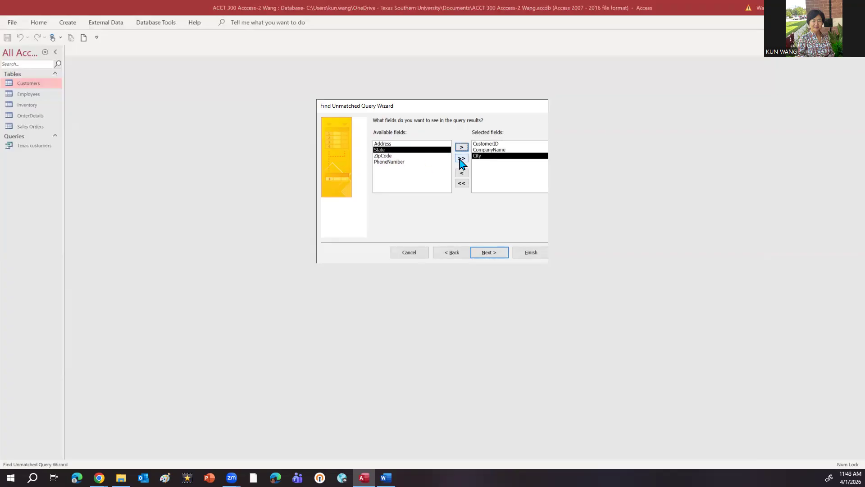
left_click(462, 159)
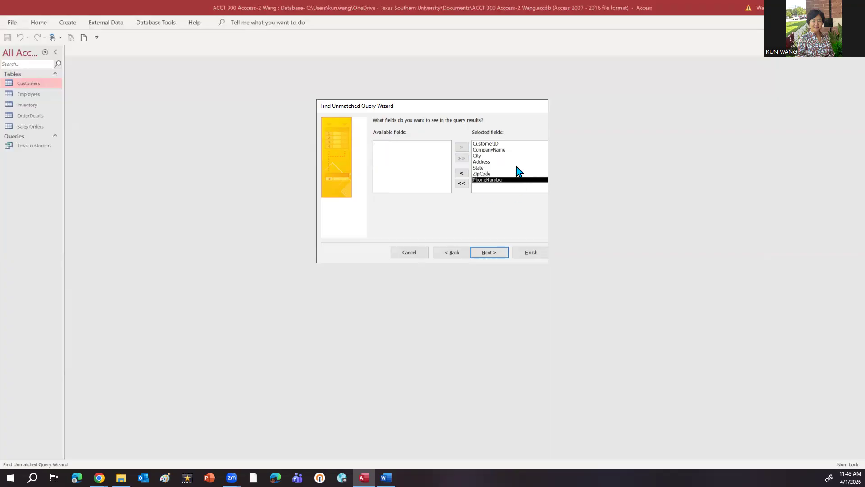
left_click(504, 256)
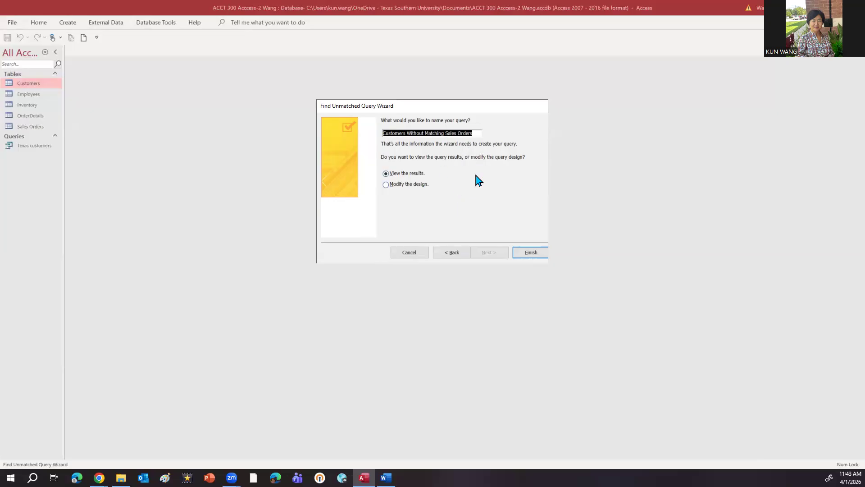
left_click(536, 252)
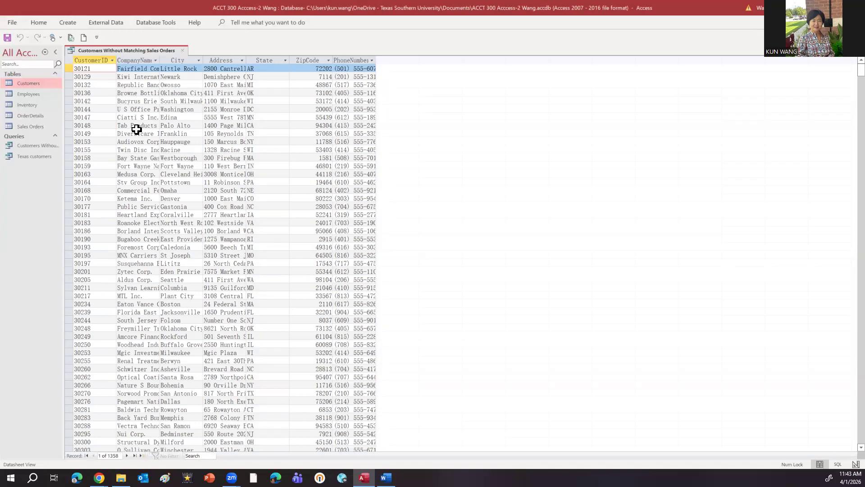
Step: Look through the records of customers without matching sales orders and return to the first record
scroll(137, 231, "down", 1)
scroll(138, 231, "down", 1)
scroll(138, 231, "down", 15)
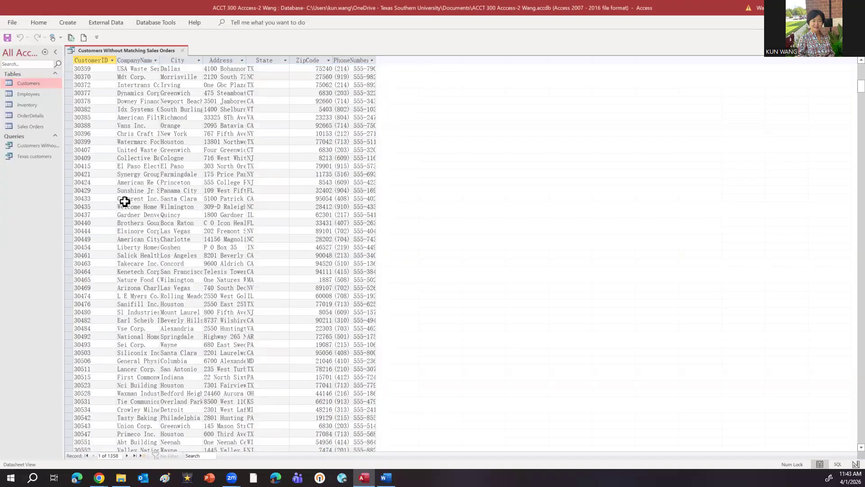
scroll(166, 243, "down", 20)
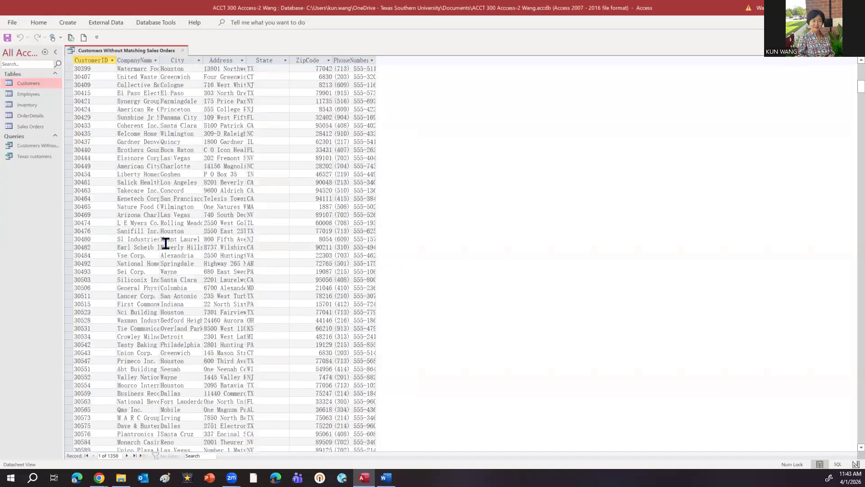
scroll(166, 244, "up", 16)
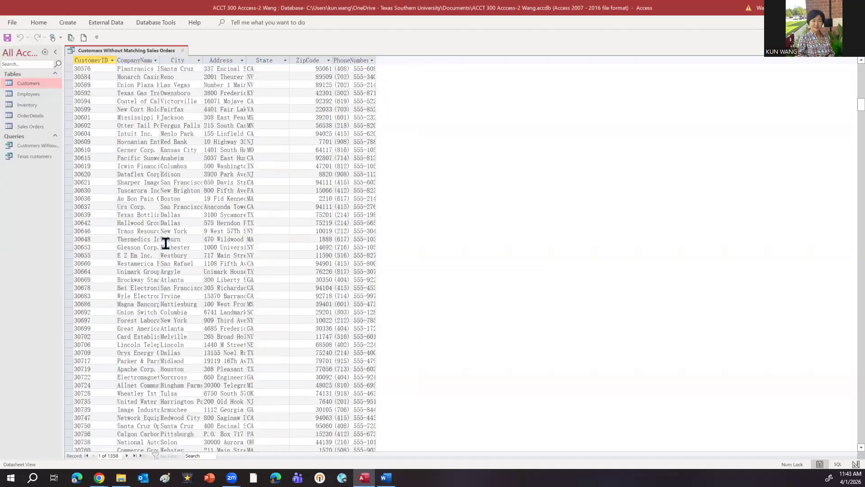
scroll(166, 244, "up", 20)
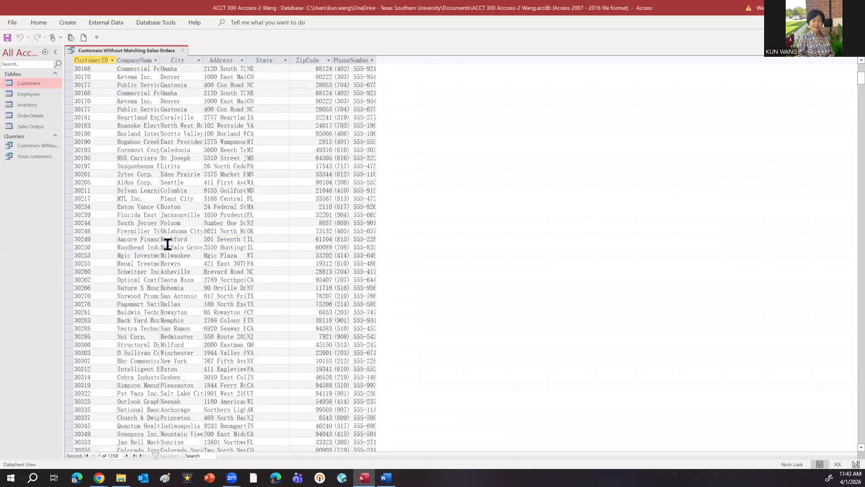
scroll(167, 244, "up", 5)
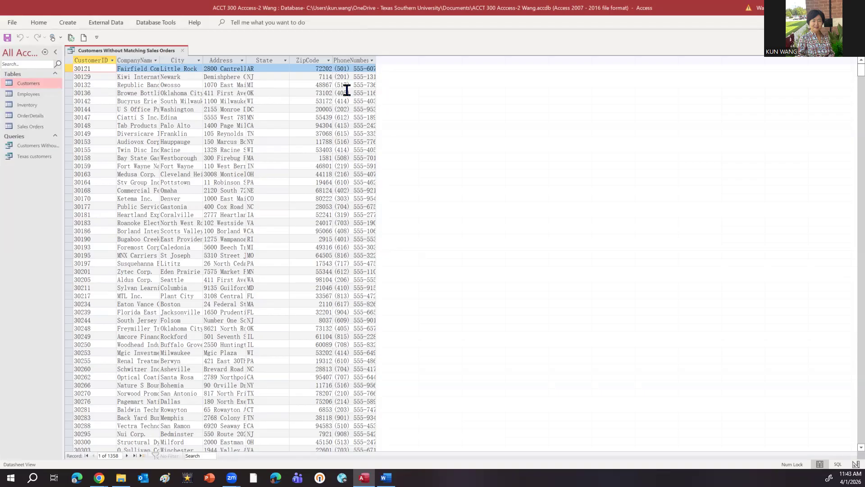
Step: Widen the PhoneNumber column to fit the full numbers and close the query, saving its layout changes
left_click_drag(375, 61, 402, 63)
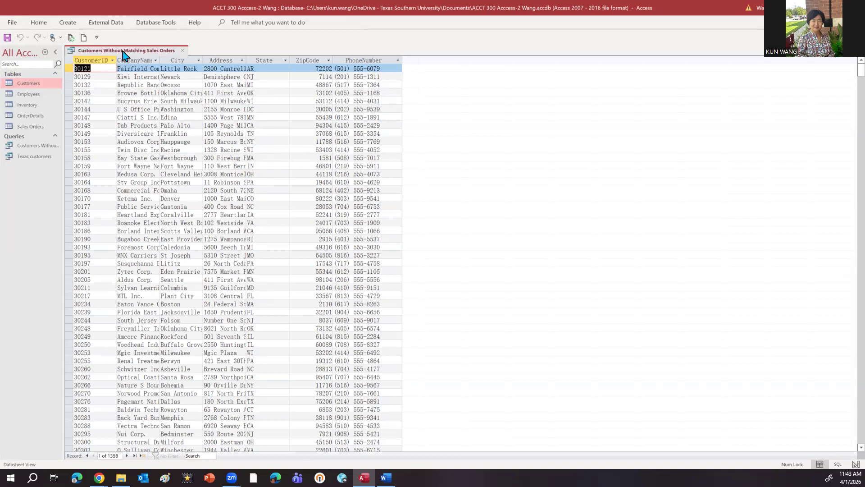
left_click(183, 50)
left_click(399, 266)
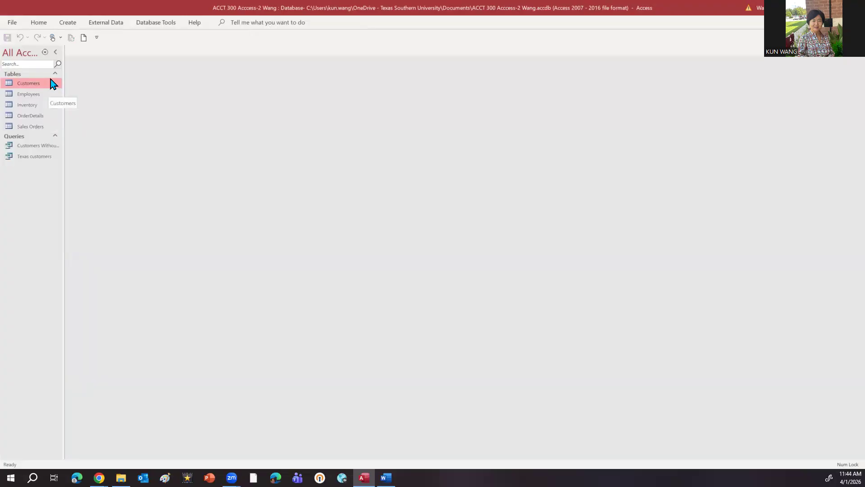
Step: Start the Find Duplicates Query Wizard and choose Customers as the table to search for duplicate values
left_click(69, 25)
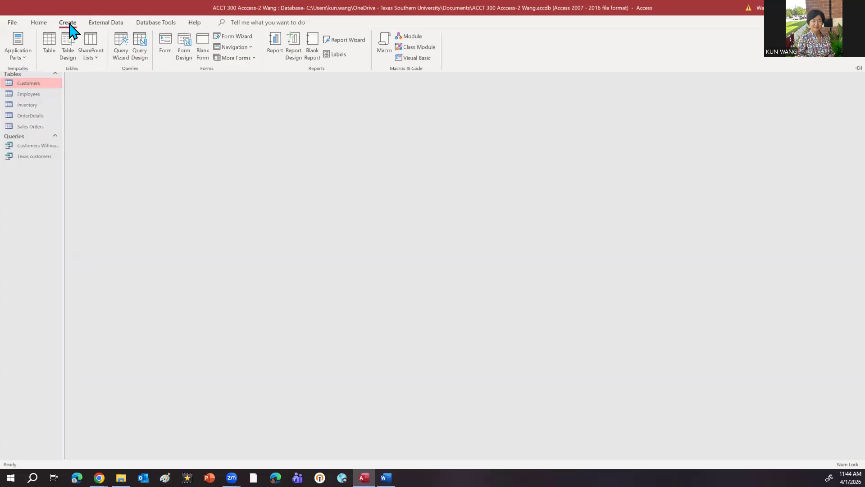
left_click(118, 53)
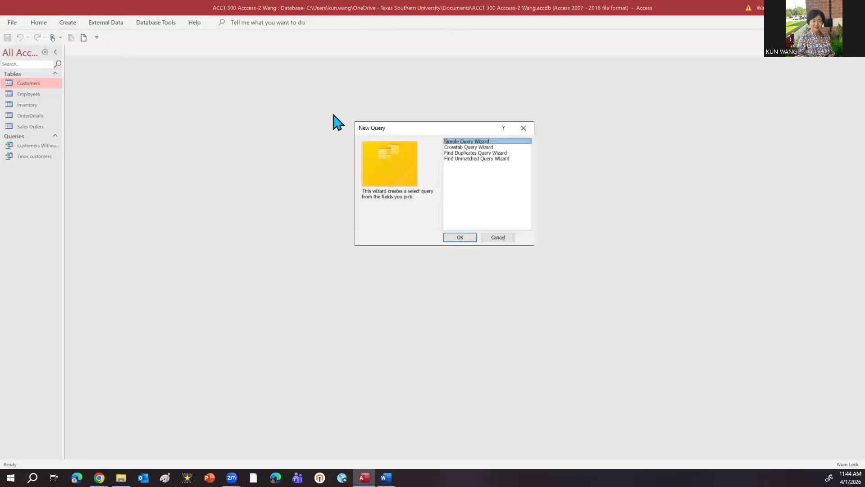
left_click(466, 153)
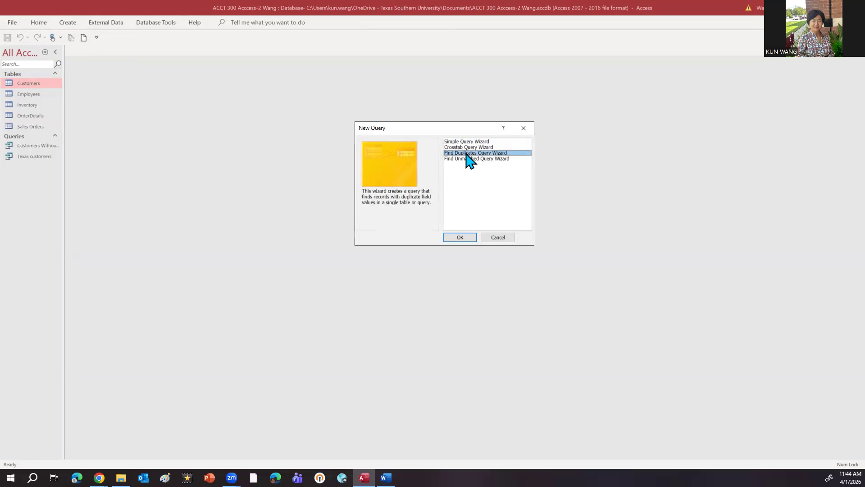
left_click(462, 238)
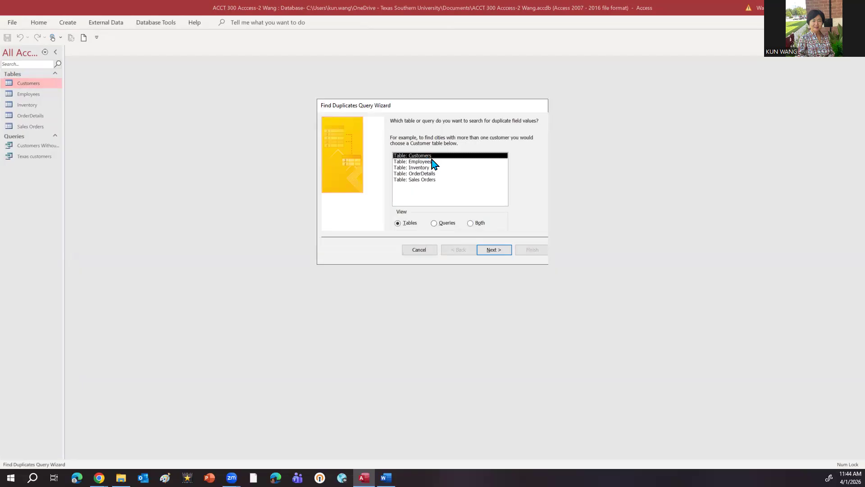
left_click(491, 250)
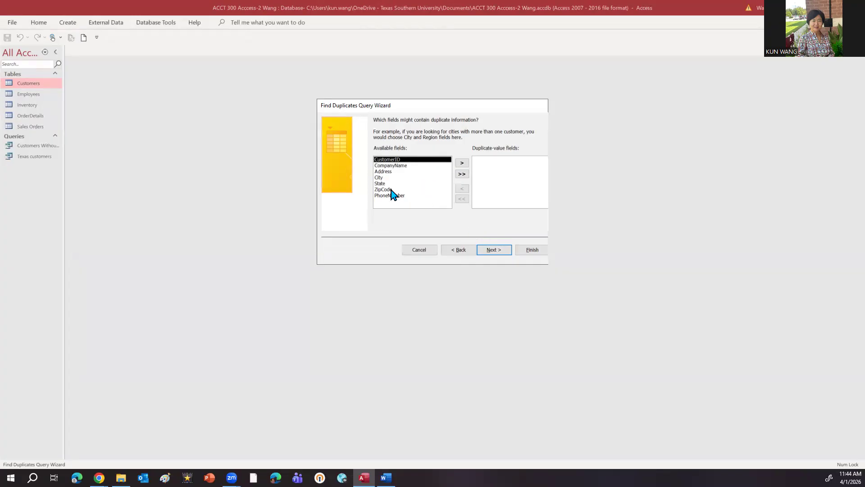
left_click(466, 253)
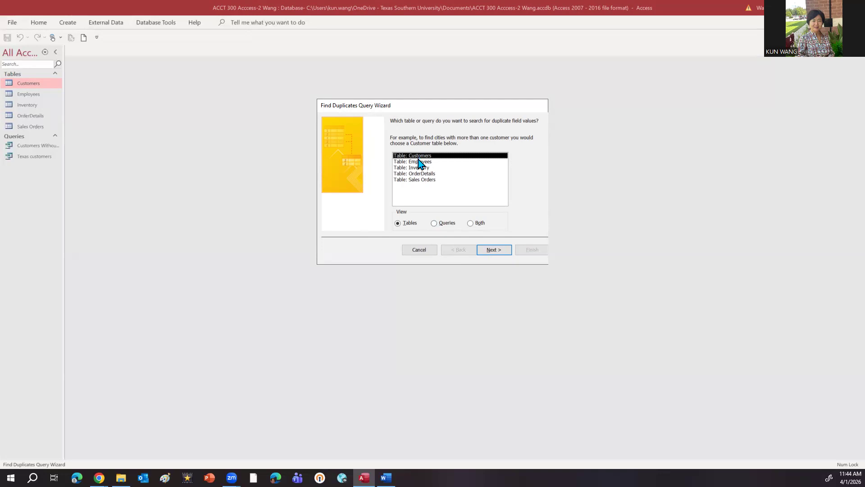
left_click(486, 250)
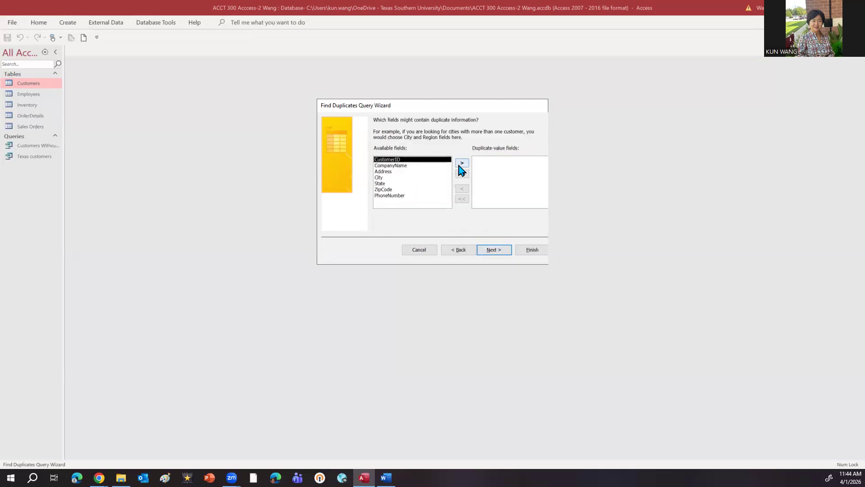
left_click(462, 165)
left_click(462, 165)
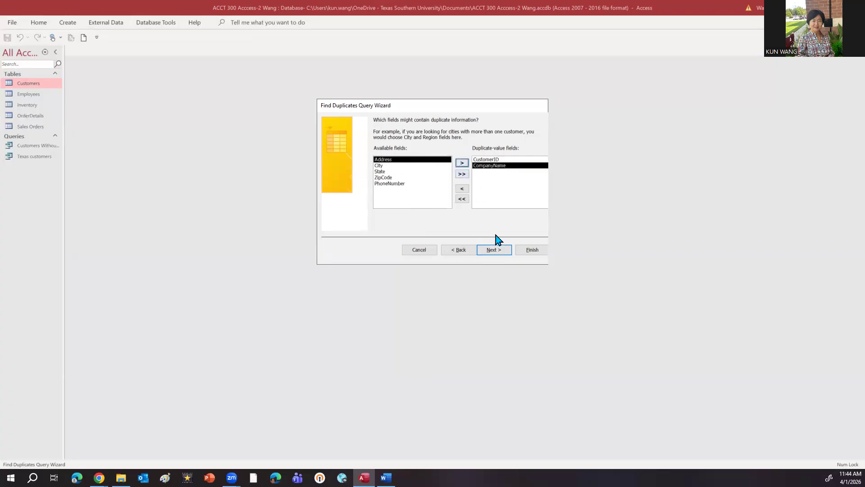
left_click(495, 251)
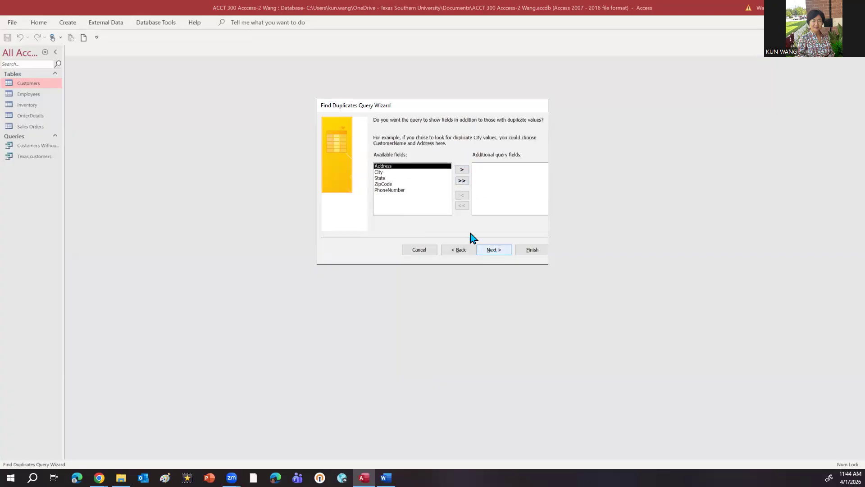
left_click(420, 251)
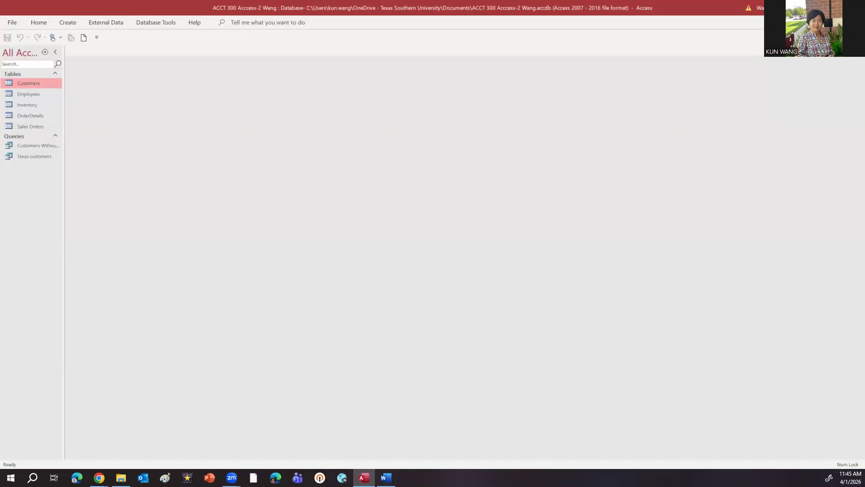
Step: Open the Customers Without Matching Sales Orders query in Design View and examine the Sales Orders CustomerID column
double_click(41, 146)
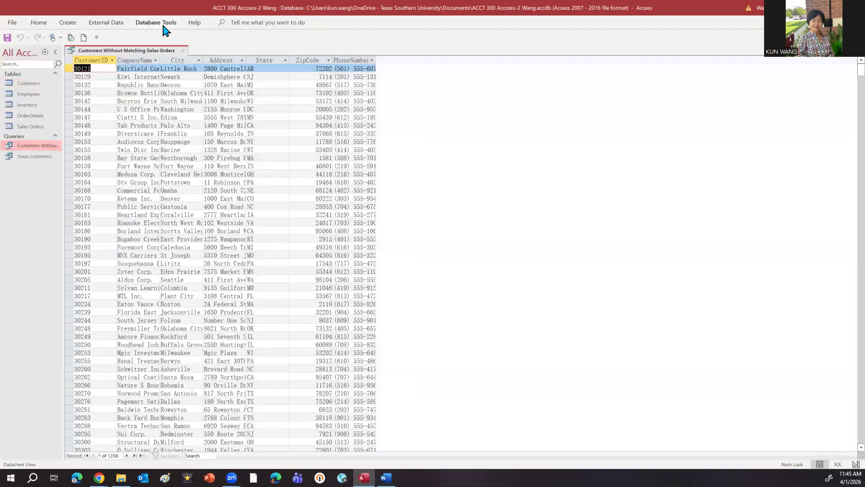
left_click(38, 22)
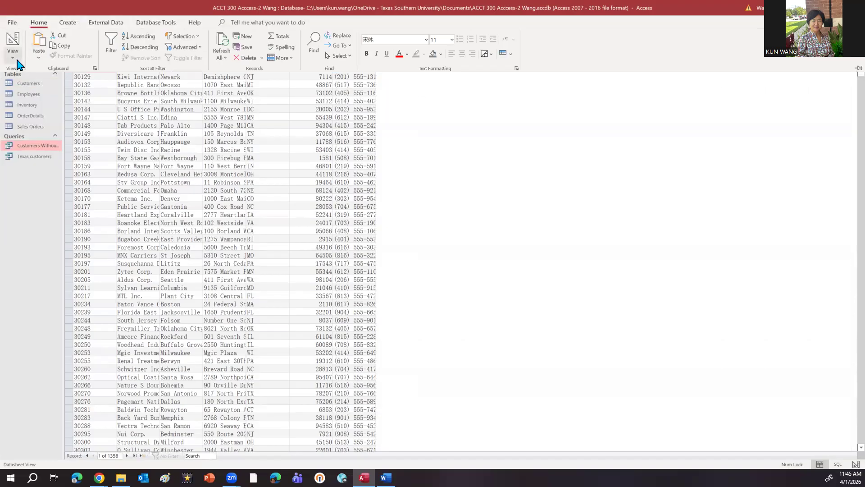
left_click(15, 60)
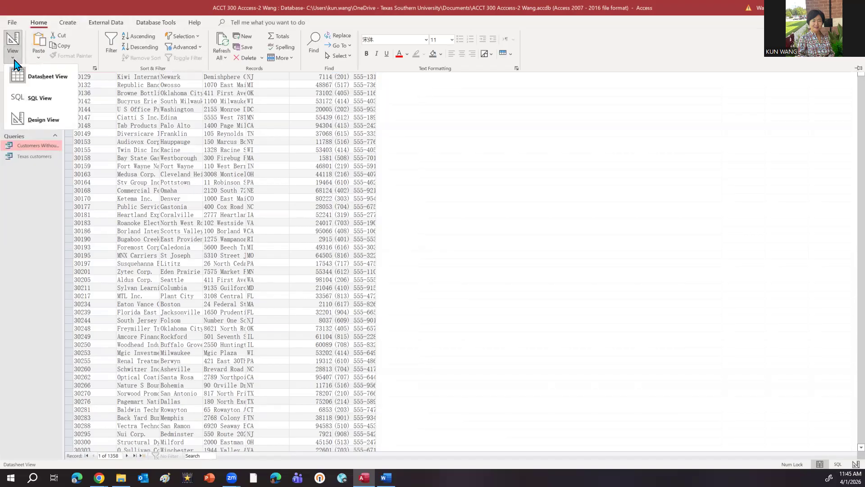
left_click(33, 118)
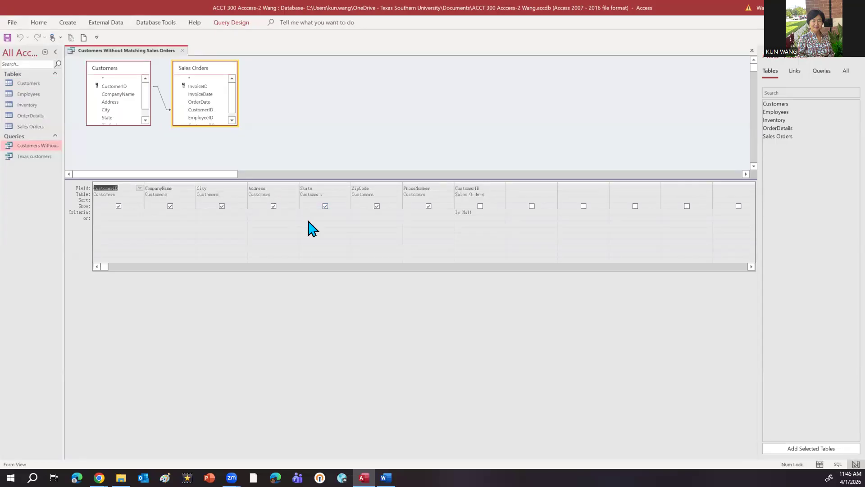
left_click(487, 193)
Step: View the SQL statement behind the Customers Without Matching Sales Orders query, then close the query
left_click(231, 23)
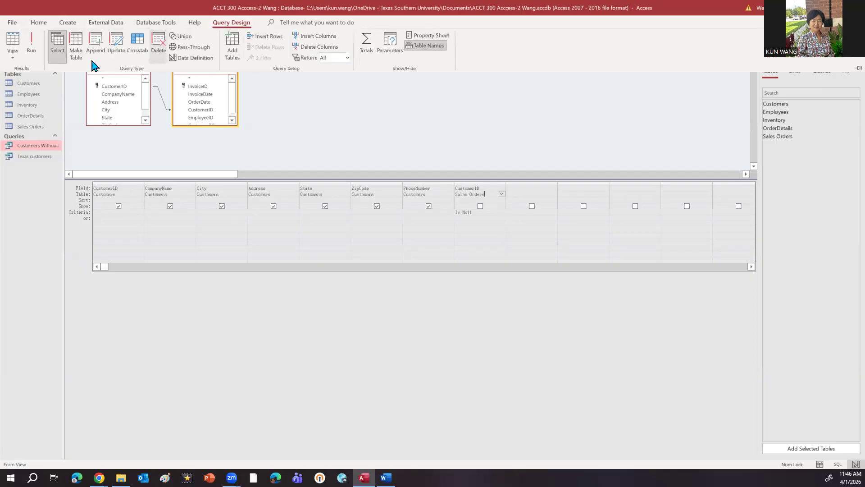
left_click(17, 61)
left_click(49, 106)
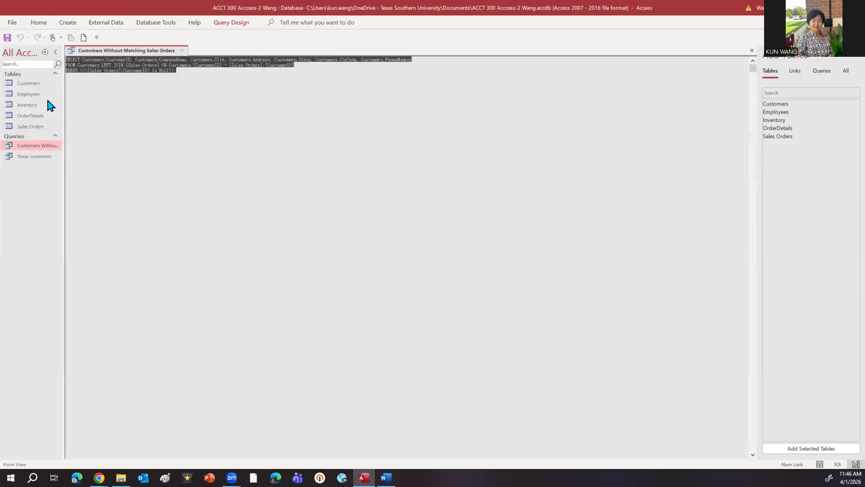
left_click(198, 136)
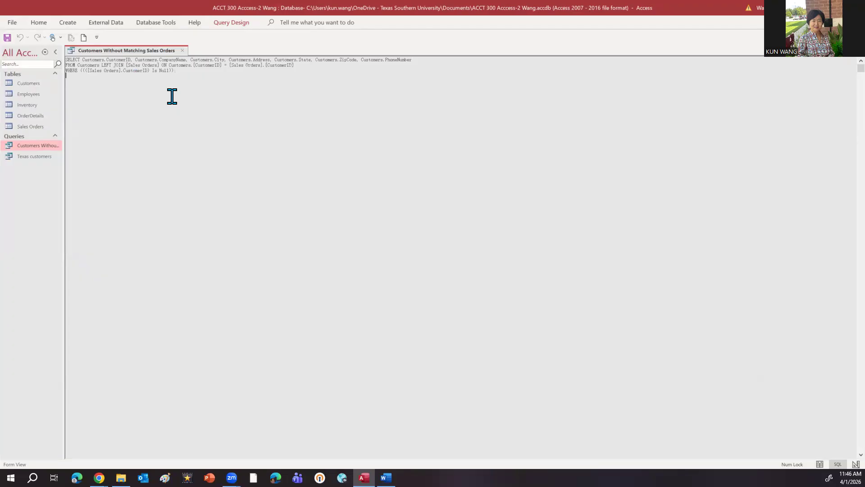
left_click(185, 51)
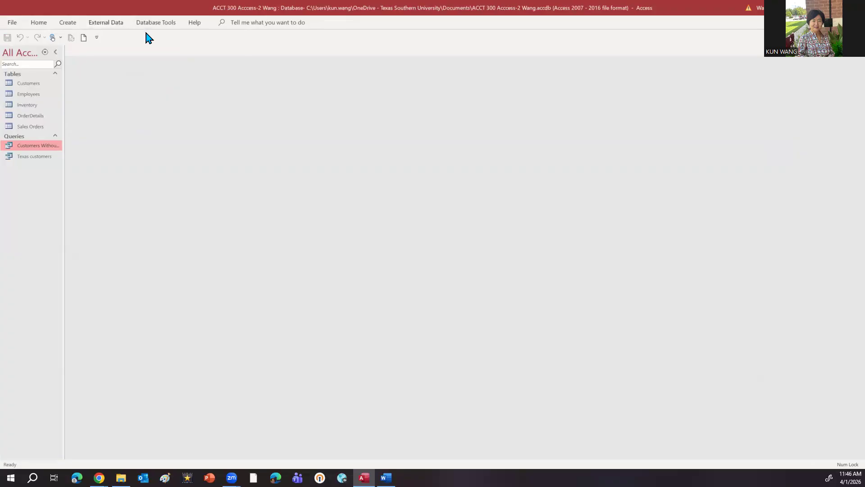
Step: Open the OrderDetails table and switch it to Design View
double_click(37, 116)
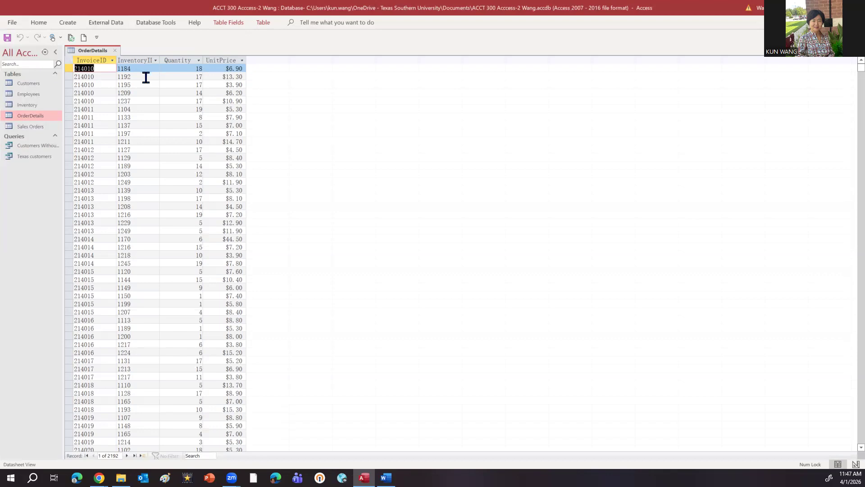
left_click(31, 118)
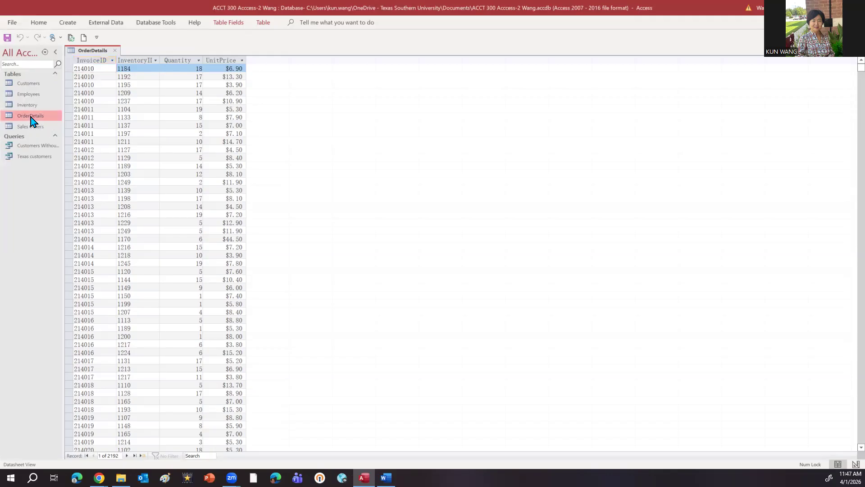
left_click(40, 23)
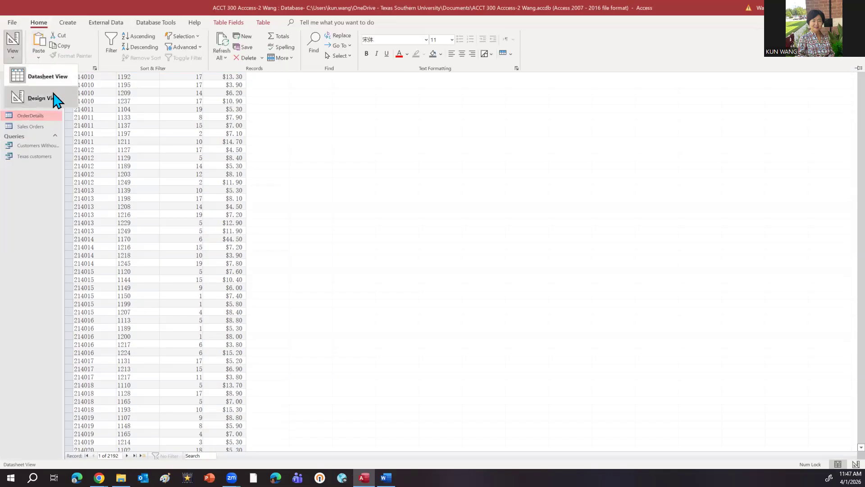
left_click(51, 98)
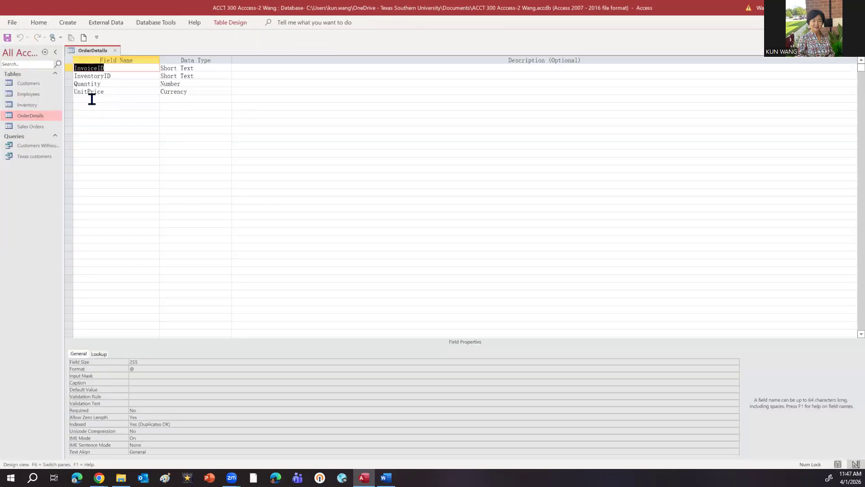
Step: Add a new field named Revenue below UnitPrice in the OrderDetails table design
left_click(108, 100)
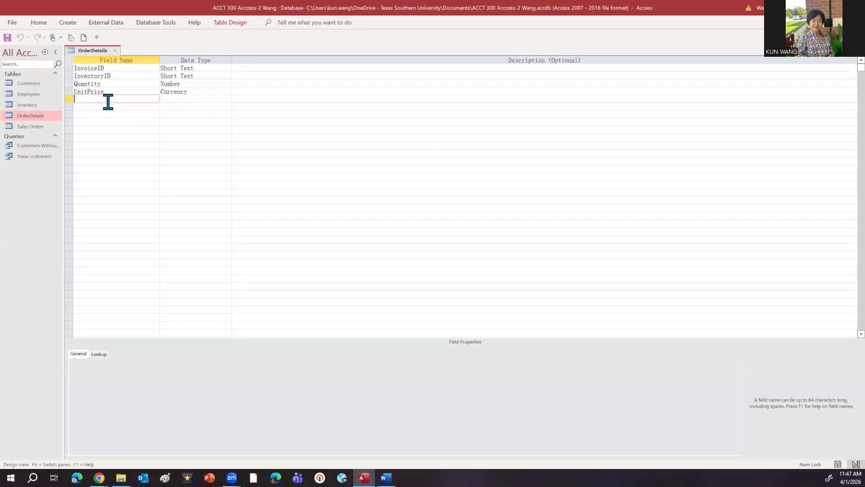
key("Caps_Lock")
type("R")
key("Caps_Lock")
type("e")
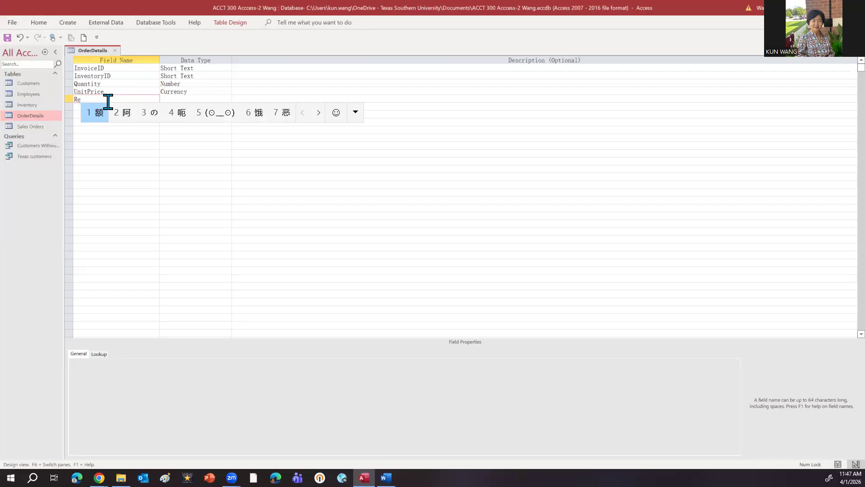
key("shift")
type("venue")
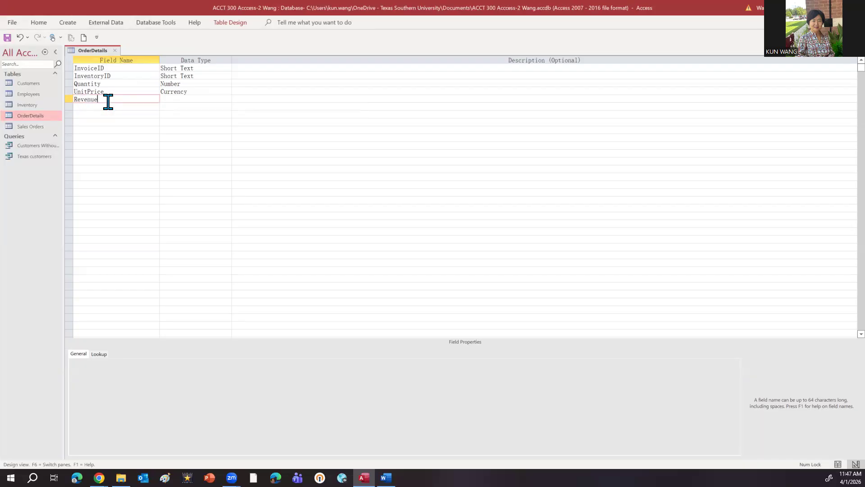
Step: Make Revenue a Calculated field with the expression [Quantity] * [UnitPrice]
left_click(193, 99)
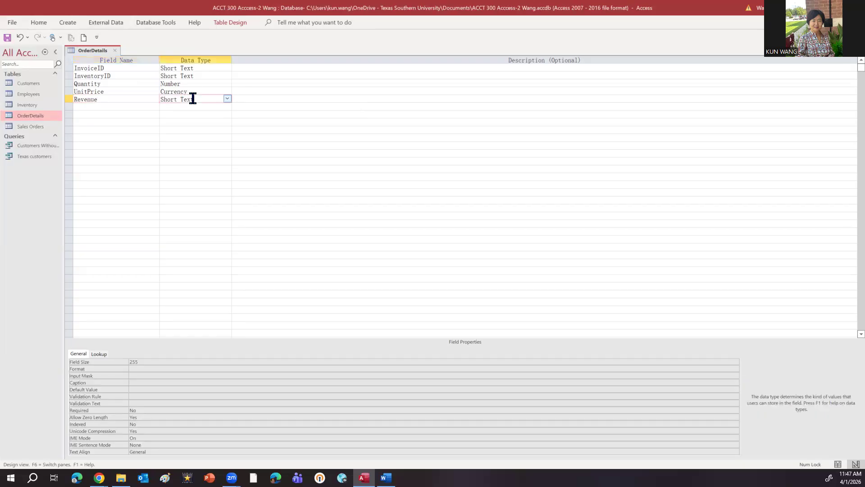
left_click(228, 99)
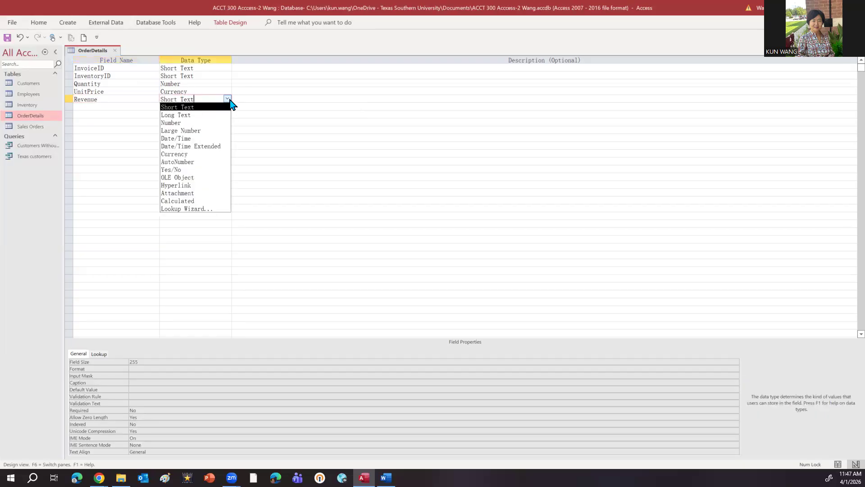
left_click(194, 200)
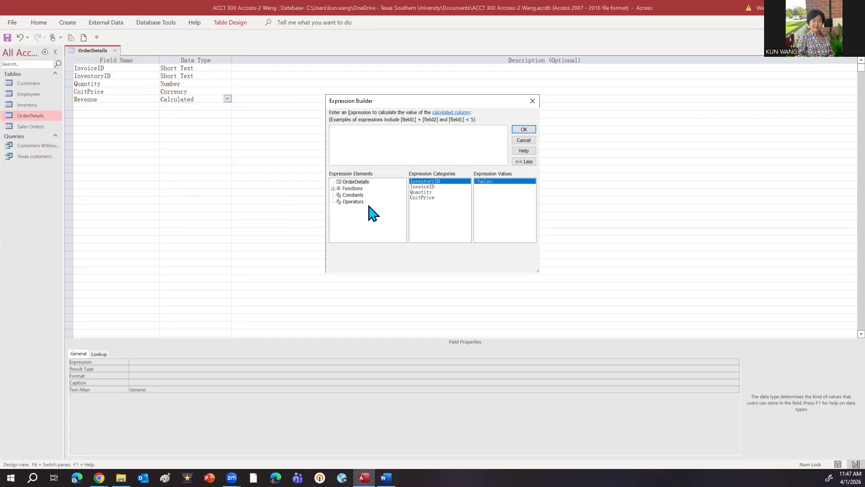
double_click(427, 191)
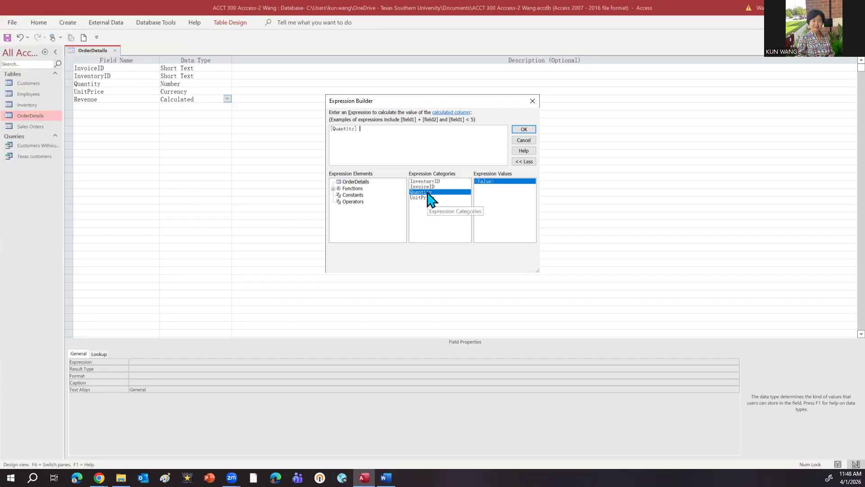
type("*")
double_click(429, 198)
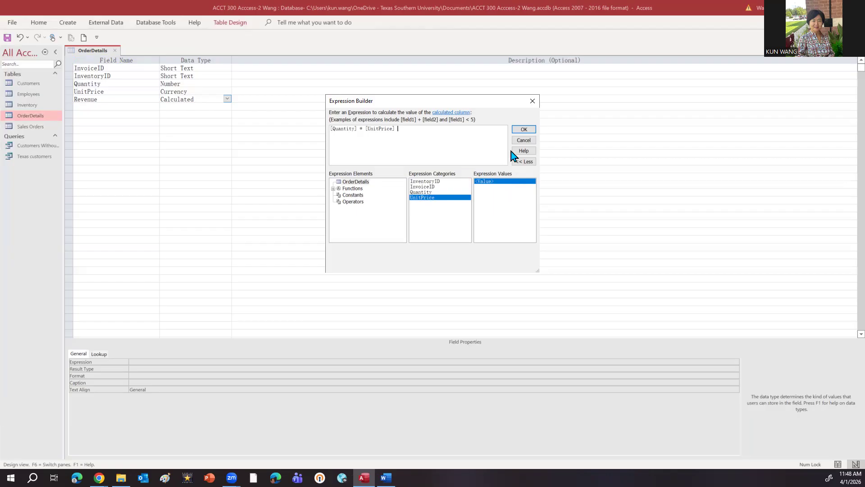
left_click(523, 130)
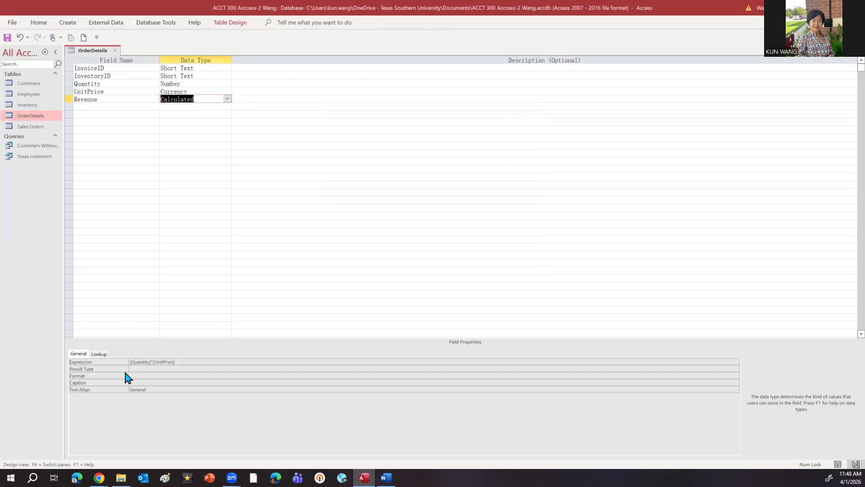
Step: Set the Revenue field's result type to Currency
left_click(144, 376)
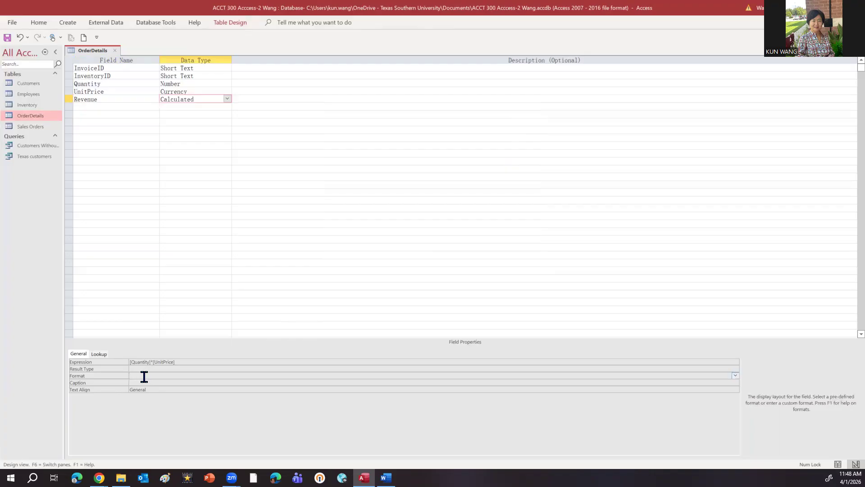
left_click(145, 369)
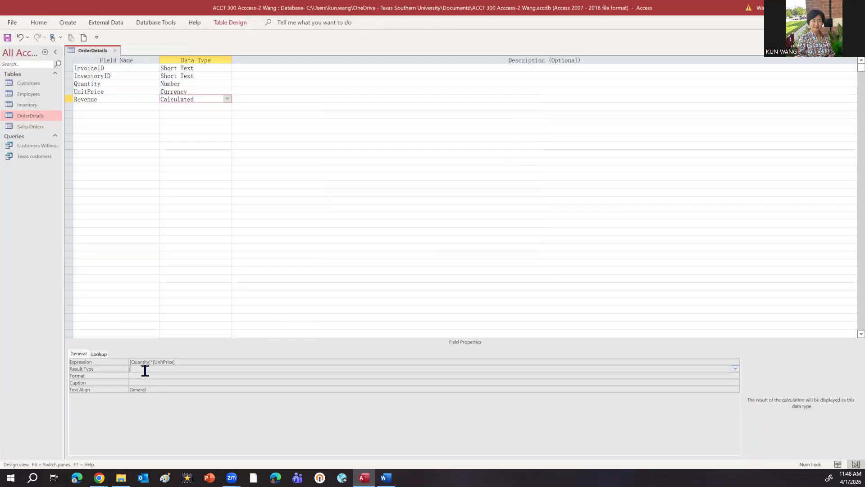
left_click(736, 369)
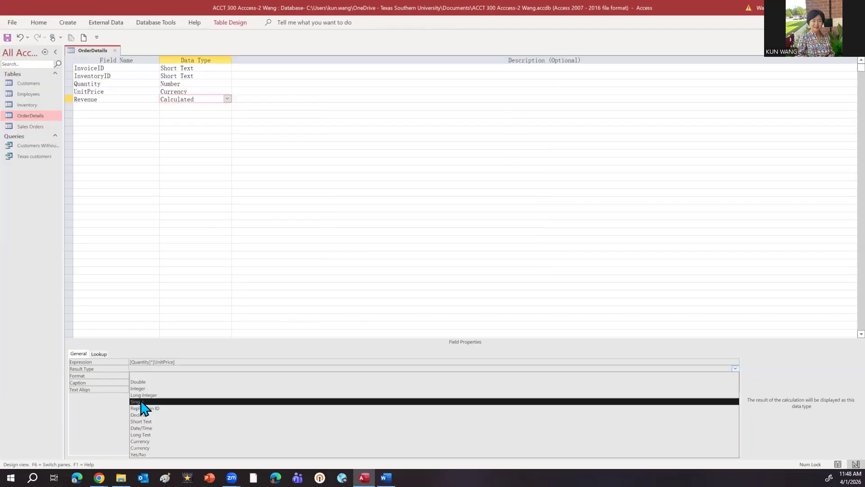
left_click(151, 446)
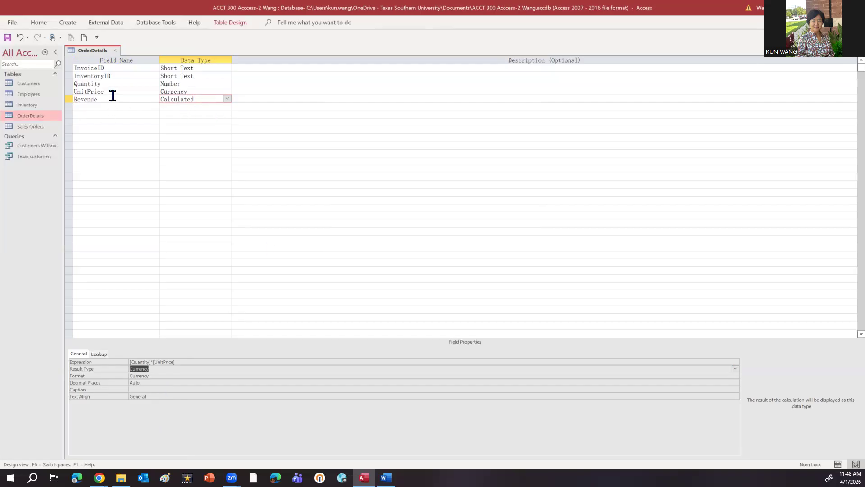
Step: Save the OrderDetails design while switching to Datasheet View, check the Revenue column, and close the table
left_click(38, 24)
left_click(12, 57)
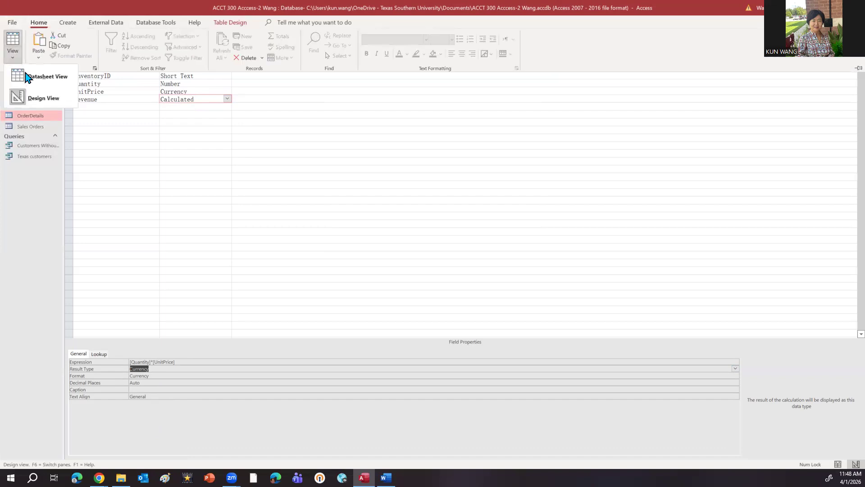
left_click(58, 81)
left_click(428, 267)
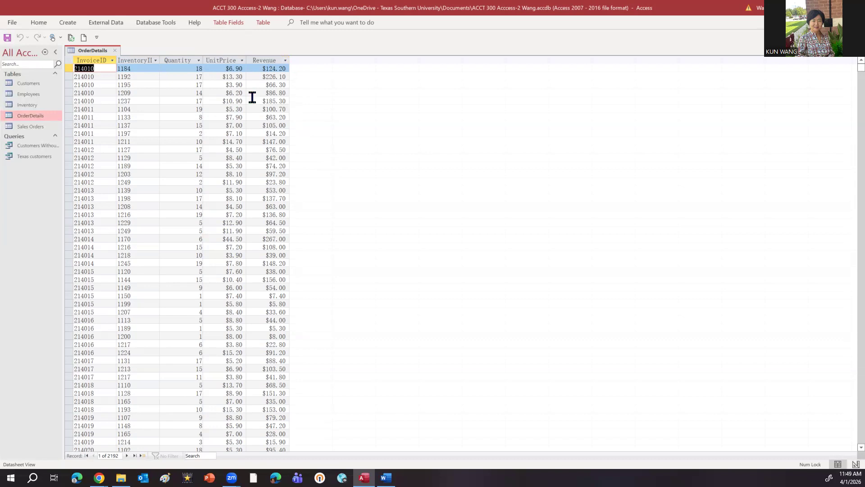
left_click(115, 50)
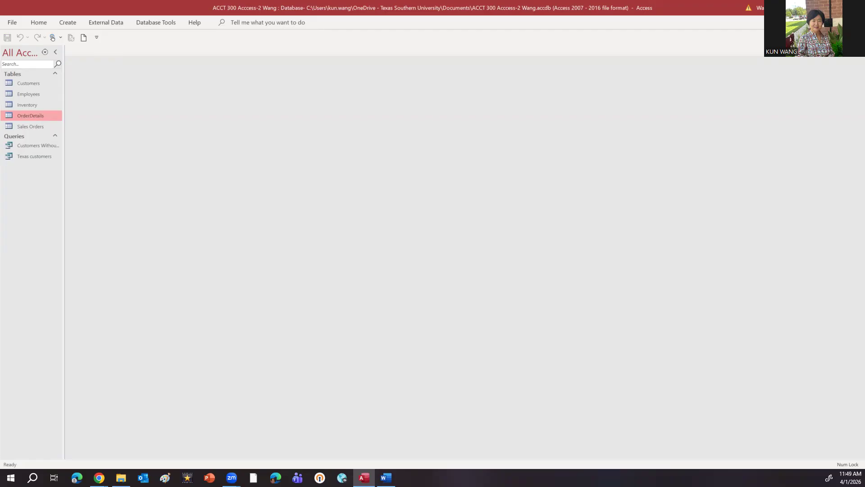
Step: Create a new query without adding any tables and switch it to SQL View
left_click(70, 23)
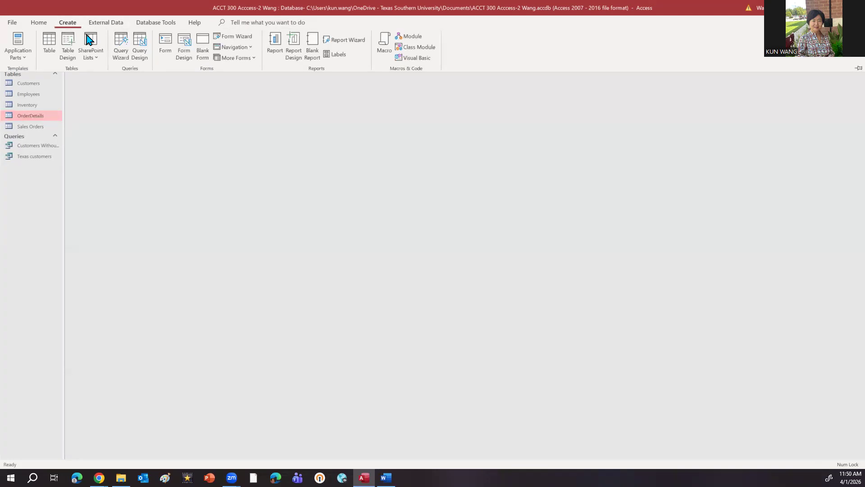
left_click(141, 57)
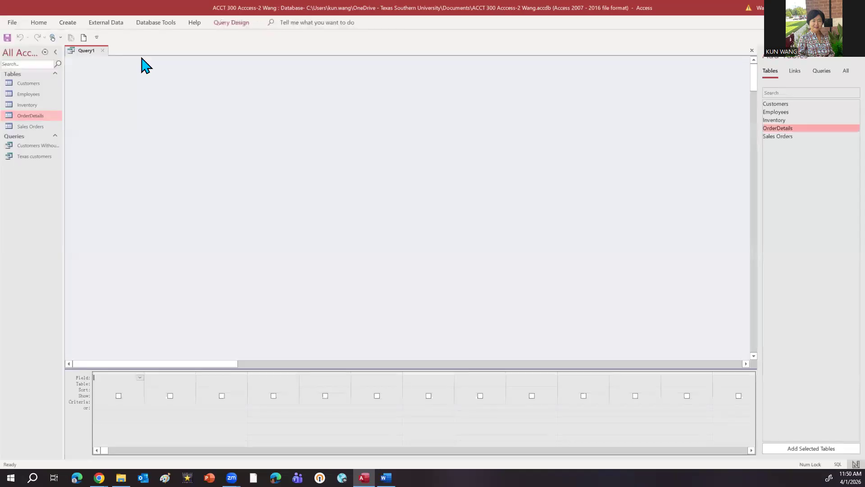
left_click(219, 26)
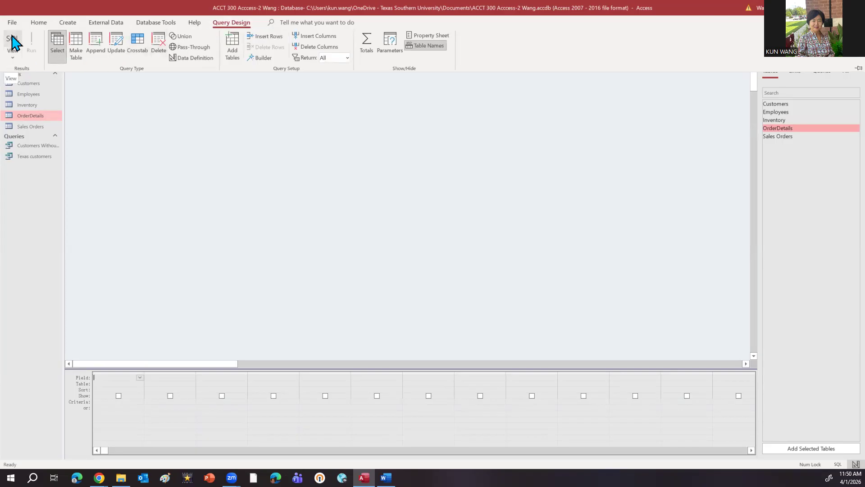
left_click(12, 59)
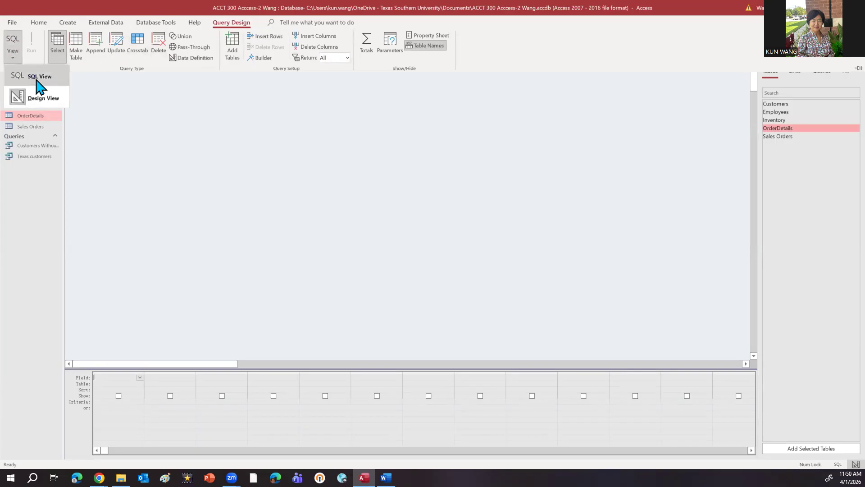
left_click(13, 45)
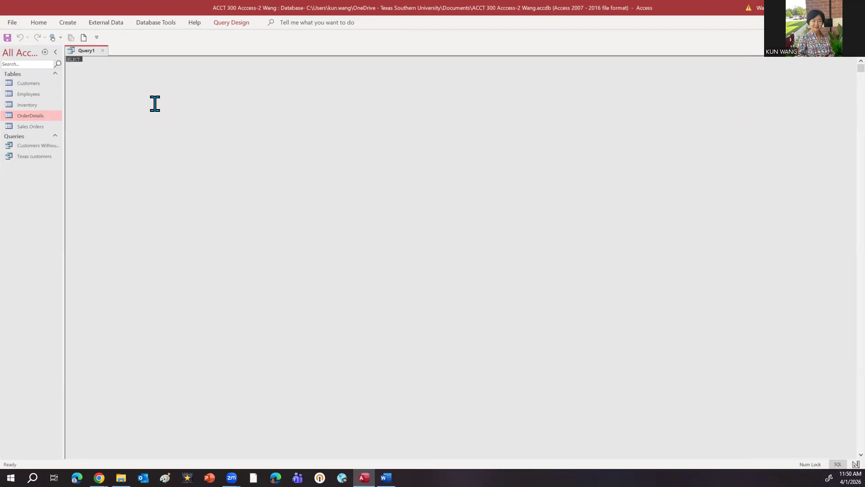
Step: Replace the default SELECT text with pasted SQL for Orderdetails.InvoiceID and sum(Orderdetails.Revenues) AS totalrevenue, from Orderdetails, grouped by InvoiceID
left_click(105, 75)
left_click(385, 477)
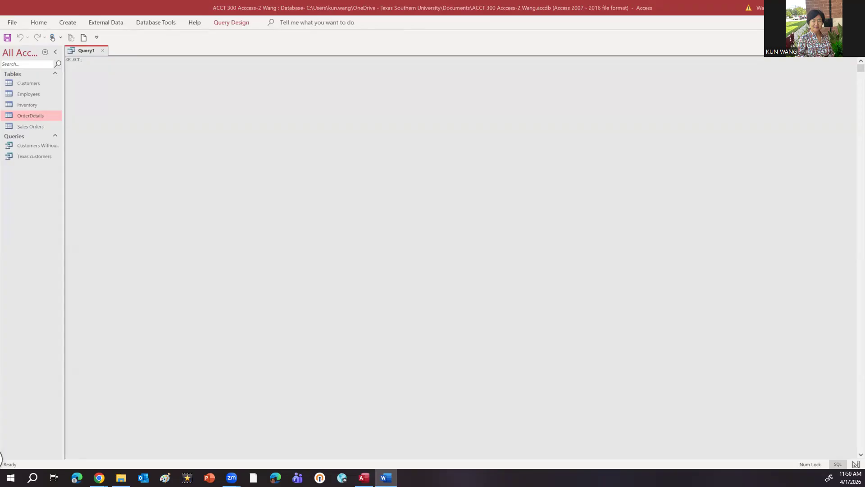
left_click(81, 59)
left_click_drag(81, 58, 64, 58)
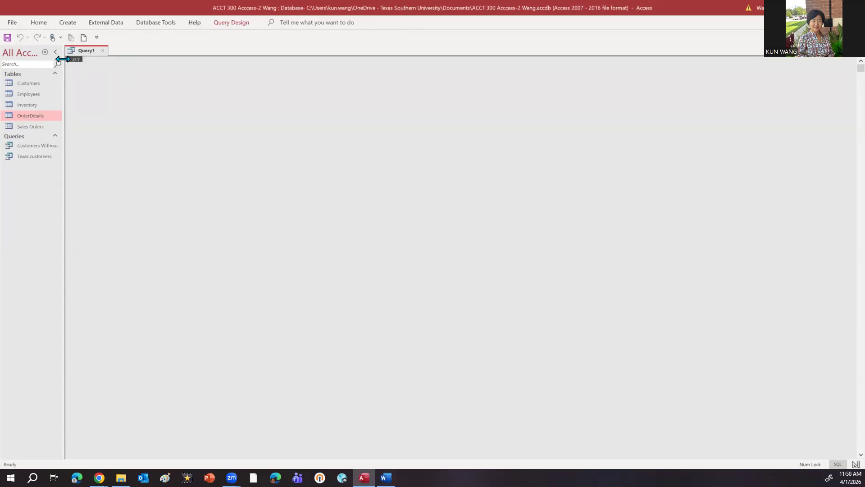
type("SELECT Orderdetails.InvoiceID, sum(Orderdetails.Revenues) AS totalrevenue FROM Orderdetails GROUP BY InvoiceID;")
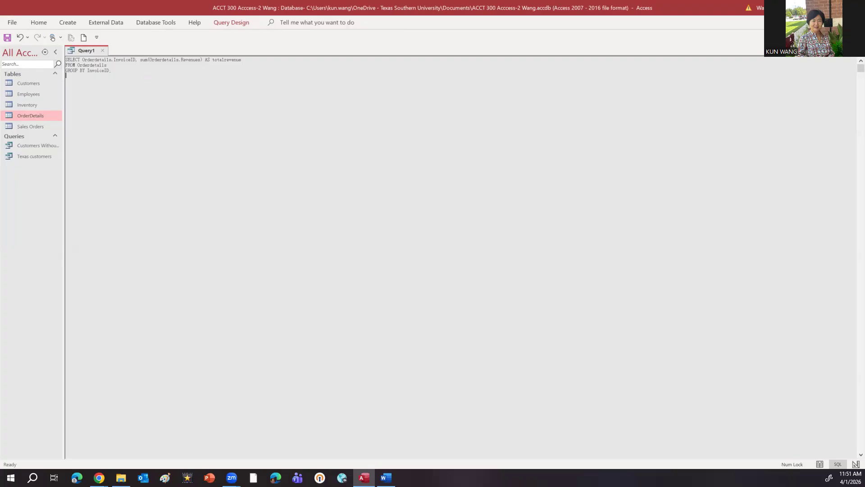
Step: Compare the OrderDetails table's fields with the SQL statement and try to run Query1, dismissing the parameter request
double_click(46, 118)
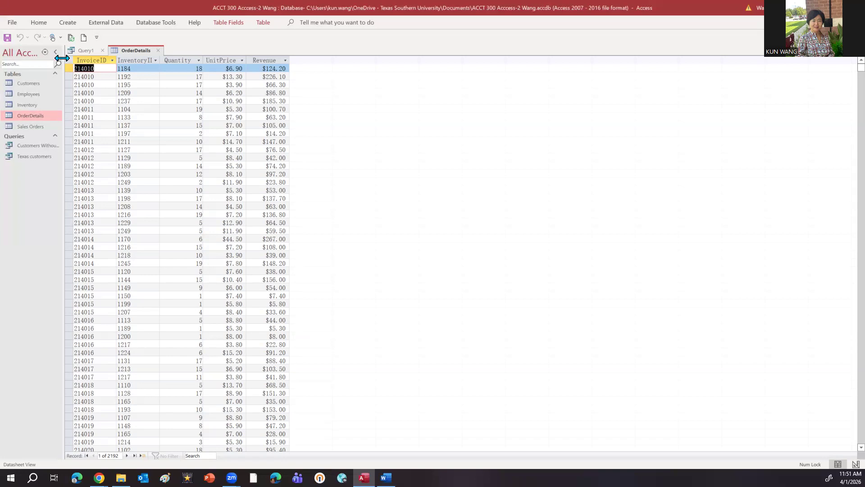
left_click(85, 51)
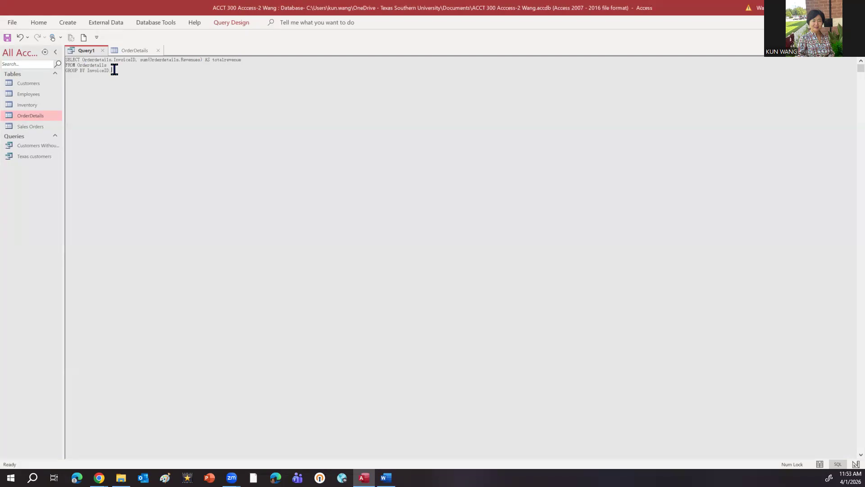
left_click(217, 25)
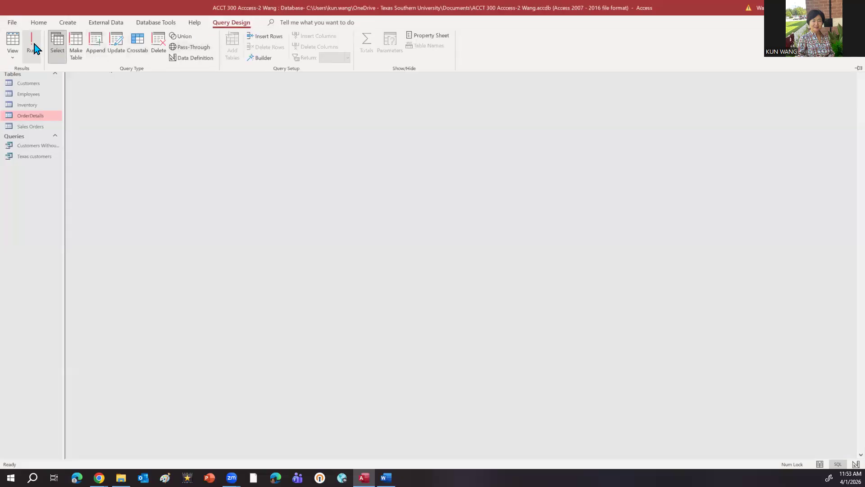
left_click(36, 49)
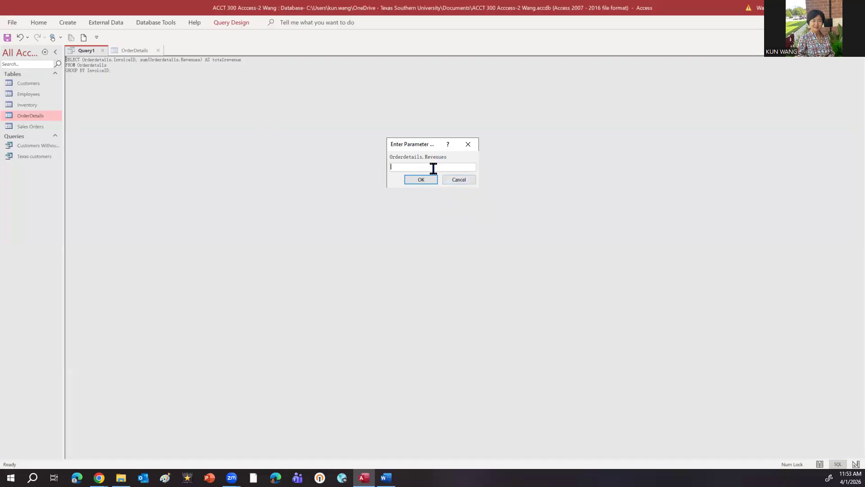
left_click(468, 144)
left_click(467, 144)
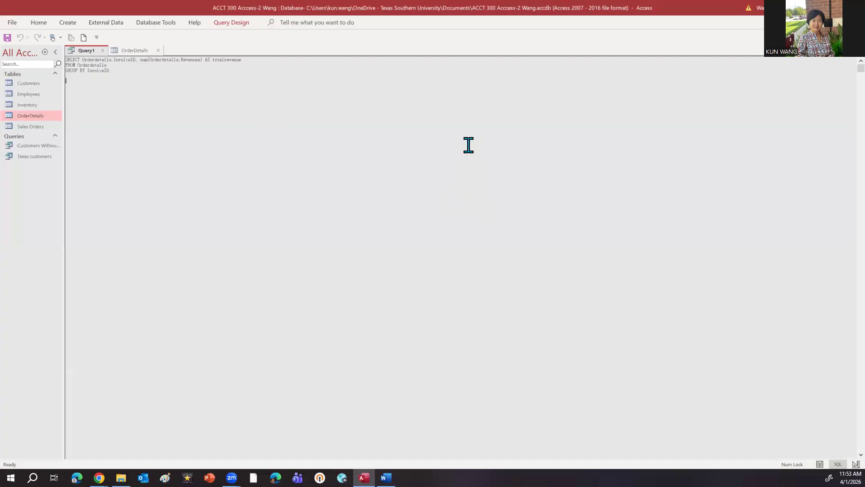
key("BackSpace")
Step: Rename the calculated Revenue field in the OrderDetails design to Revenues, and close the table with the change saved
left_click(129, 52)
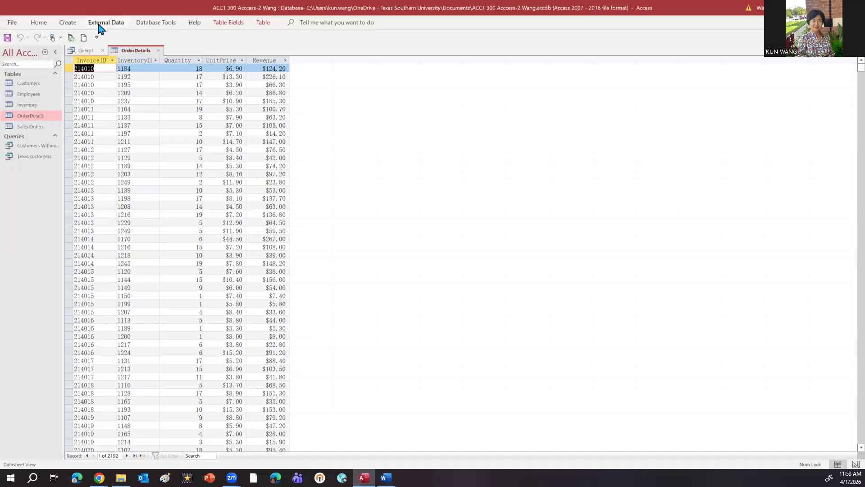
left_click(40, 25)
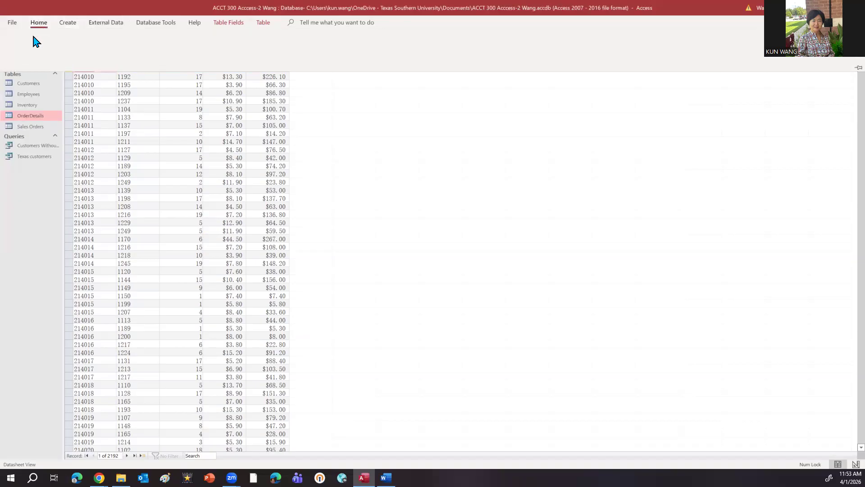
left_click(14, 56)
left_click(45, 98)
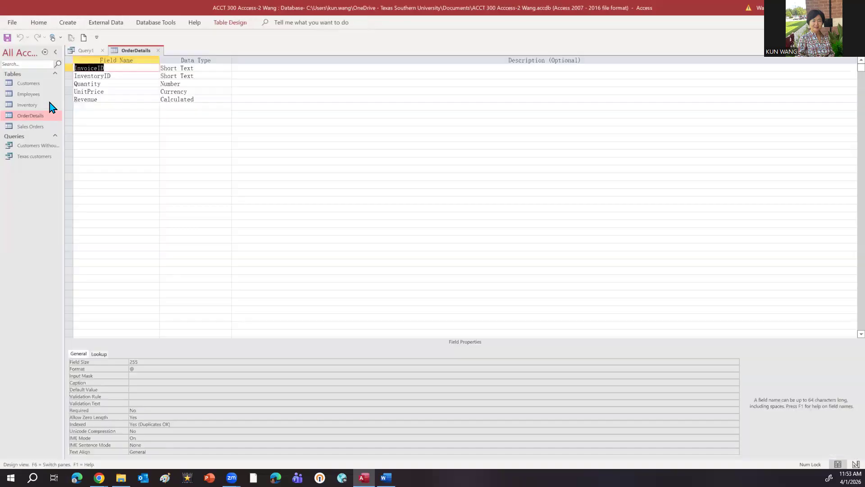
left_click(99, 101)
type("s")
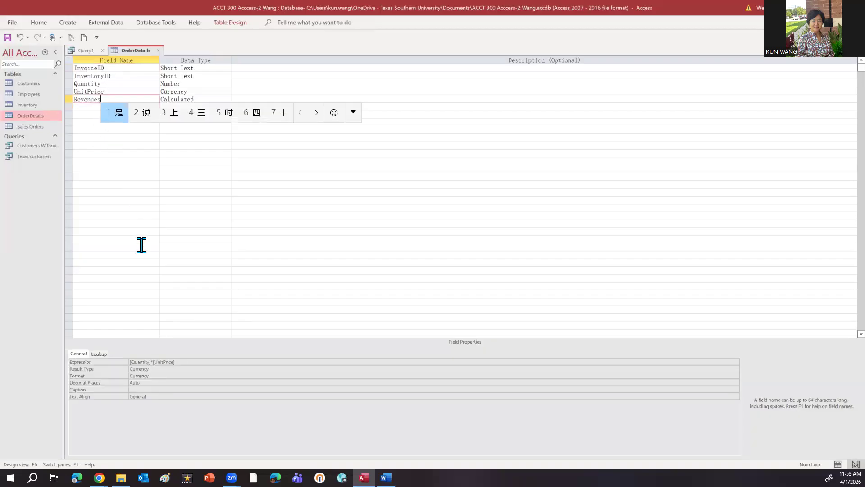
key("Return")
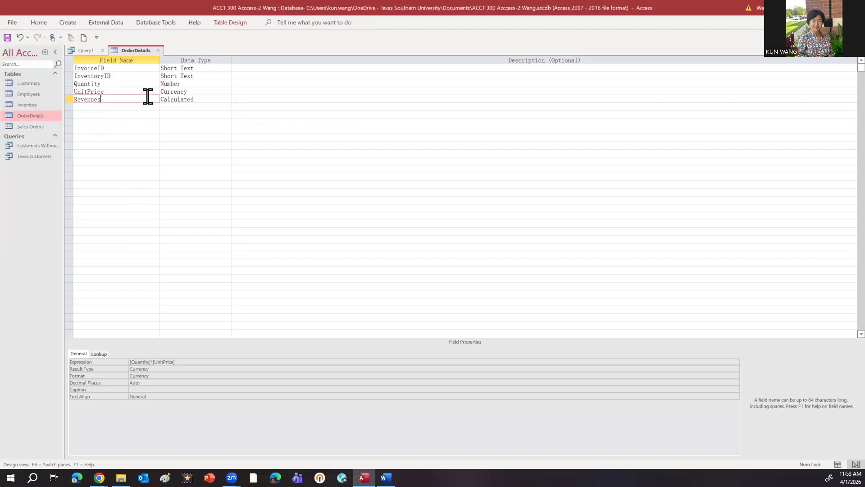
left_click(159, 50)
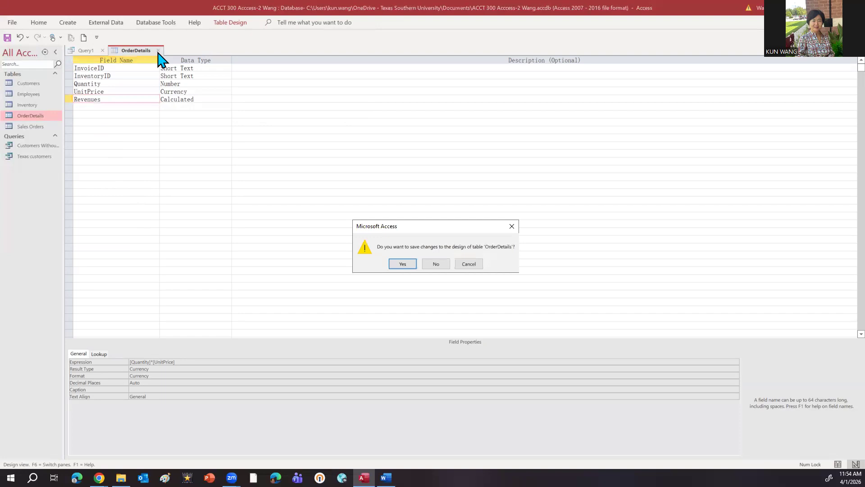
left_click(391, 265)
Step: Run Query1 and sort its totalrevenue column from largest to smallest
left_click(234, 26)
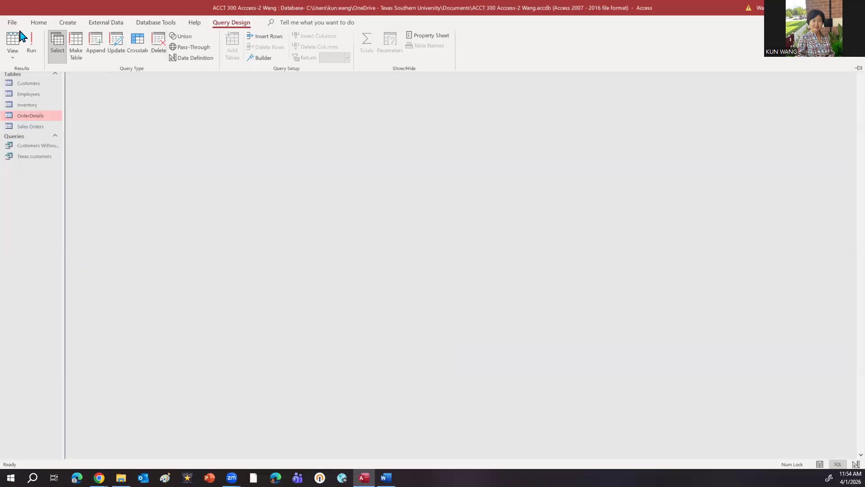
left_click(31, 45)
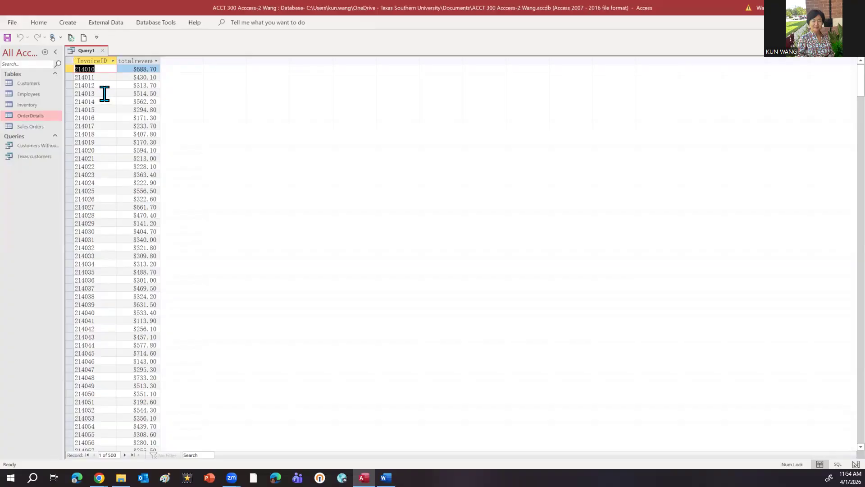
left_click(156, 61)
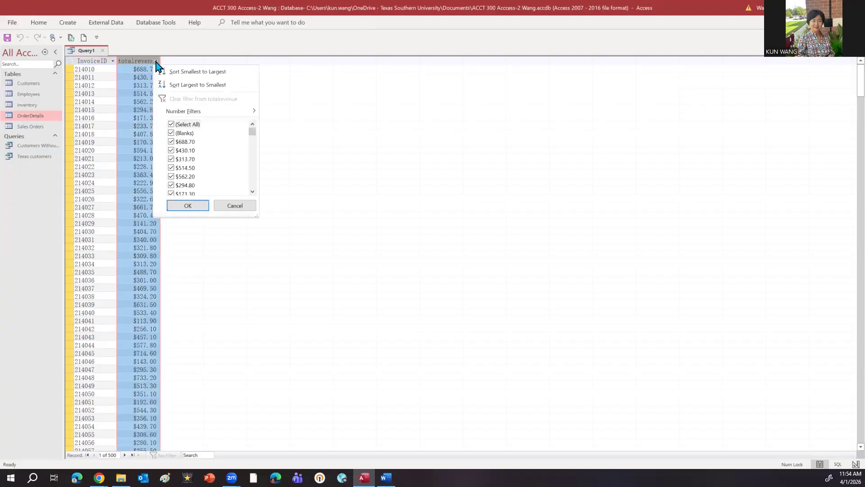
left_click(184, 89)
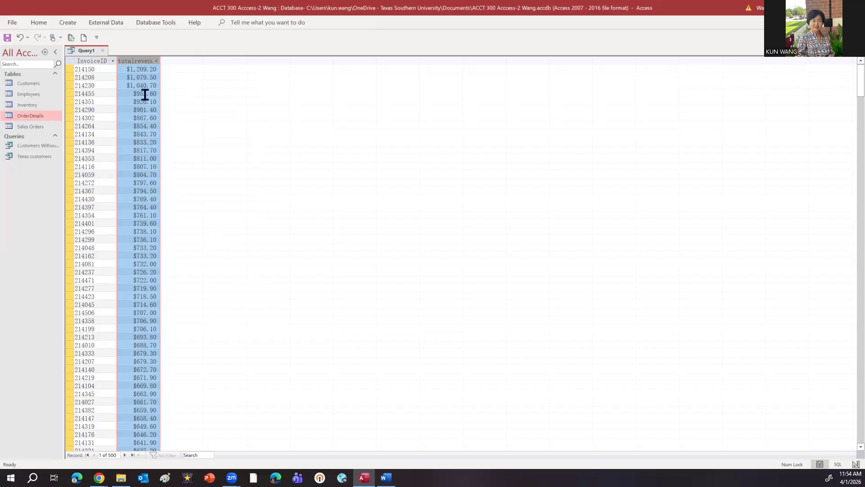
Step: Sort the totalrevenue column from smallest to largest and return it to largest to smallest
left_click(156, 62)
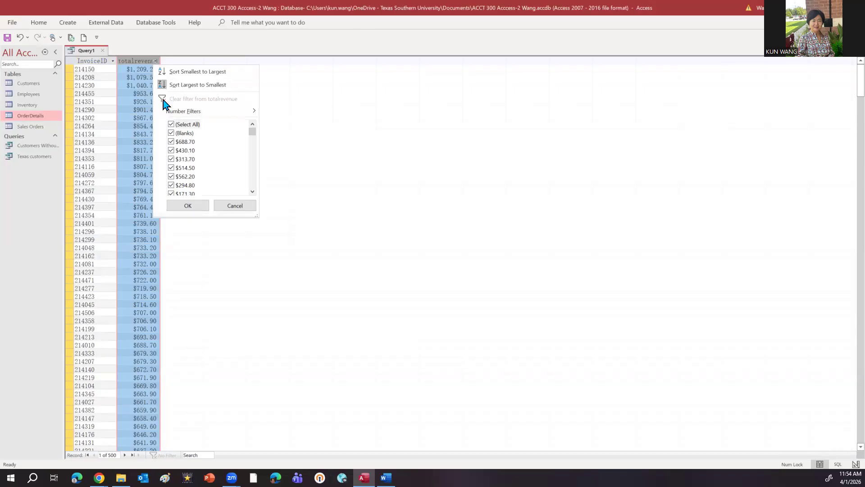
left_click(172, 124)
left_click(196, 72)
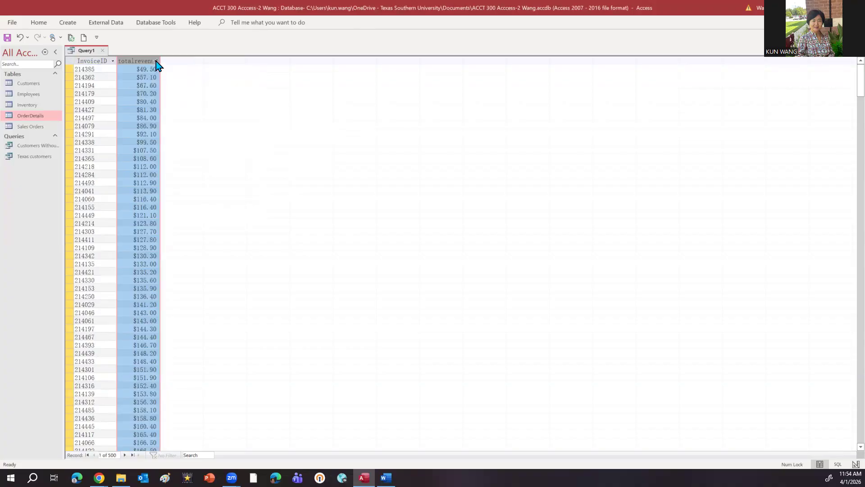
left_click(155, 61)
left_click(180, 82)
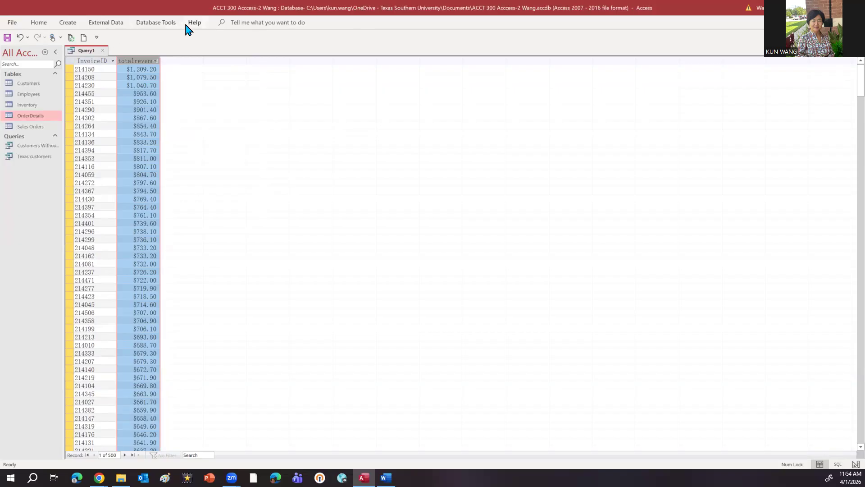
Step: Switch Query1 back to SQL View and review its SELECT and GROUP BY statement
left_click(39, 25)
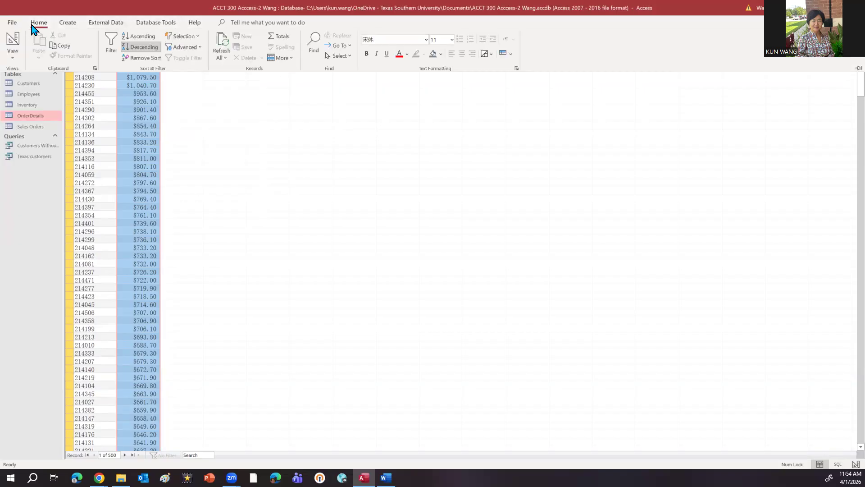
left_click(14, 58)
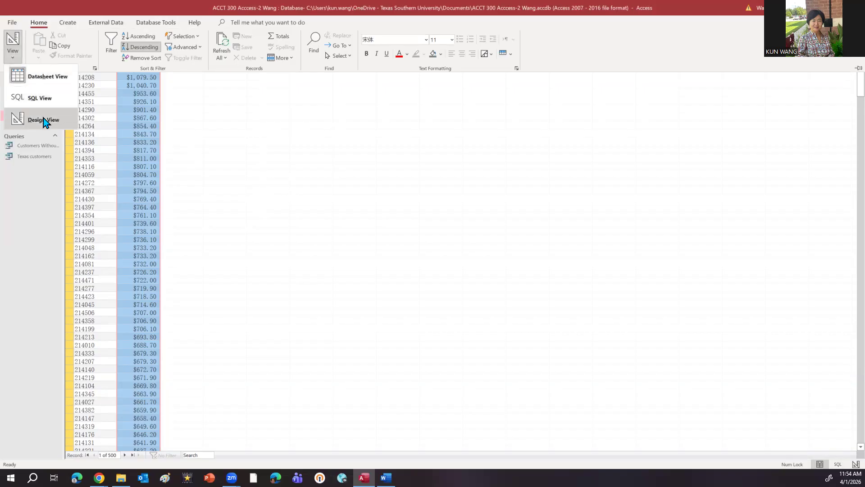
left_click(19, 99)
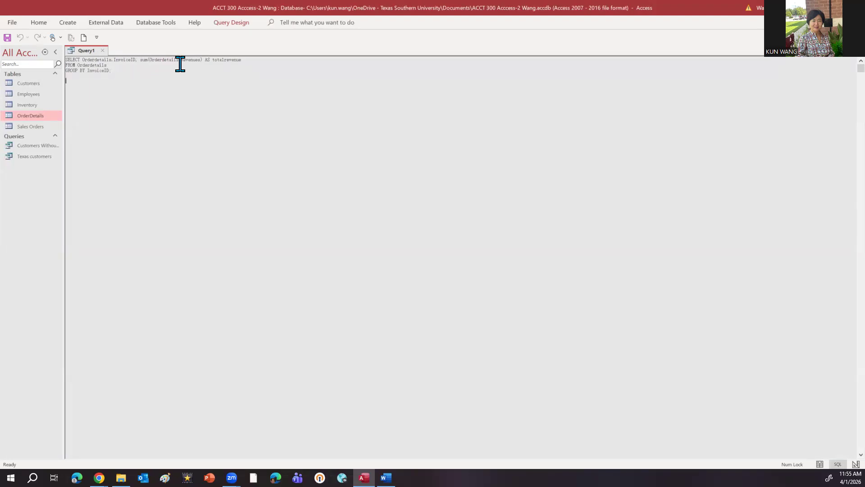
left_click(109, 70)
Step: Close Query1 and save it under the name Invoice total
left_click(104, 50)
left_click(405, 265)
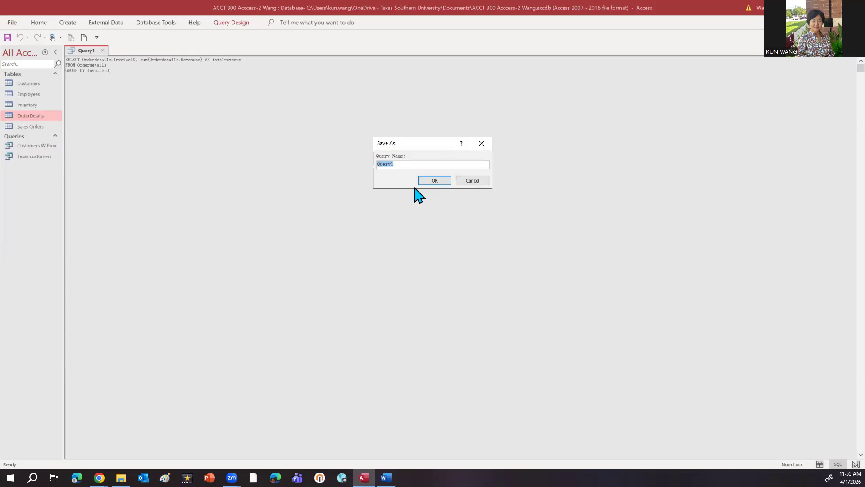
type("Total r")
key("BackSpace")
key("BackSpace")
key("BackSpace")
key("BackSpace")
key("BackSpace")
key("BackSpace")
type("Invoice total")
left_click(440, 182)
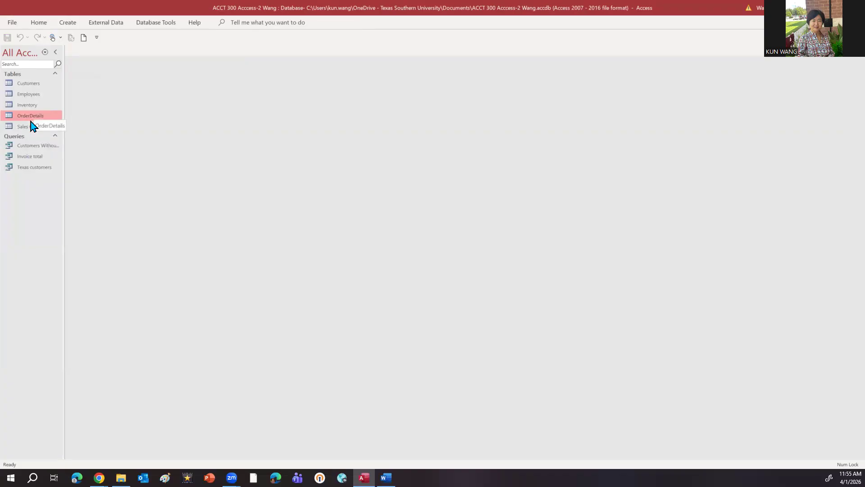
Step: Open the saved Invoice total query, dismiss its parameter request and display the query in Design View
double_click(32, 157)
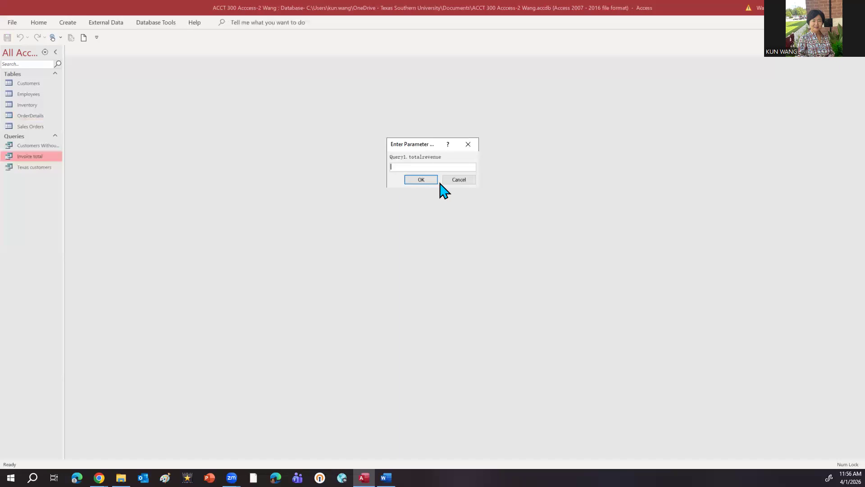
left_click(466, 144)
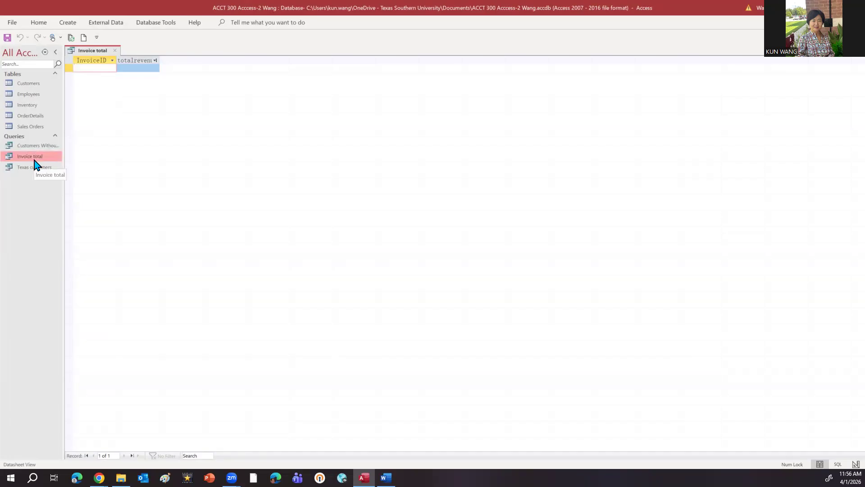
left_click(46, 23)
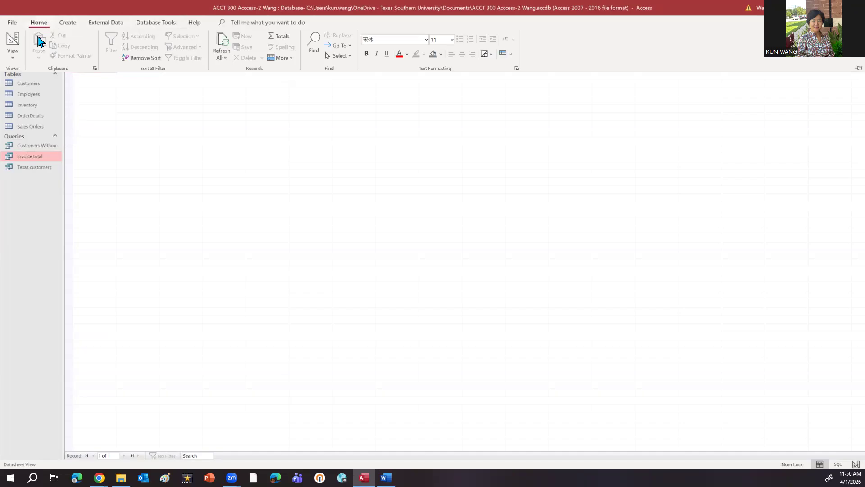
left_click(13, 57)
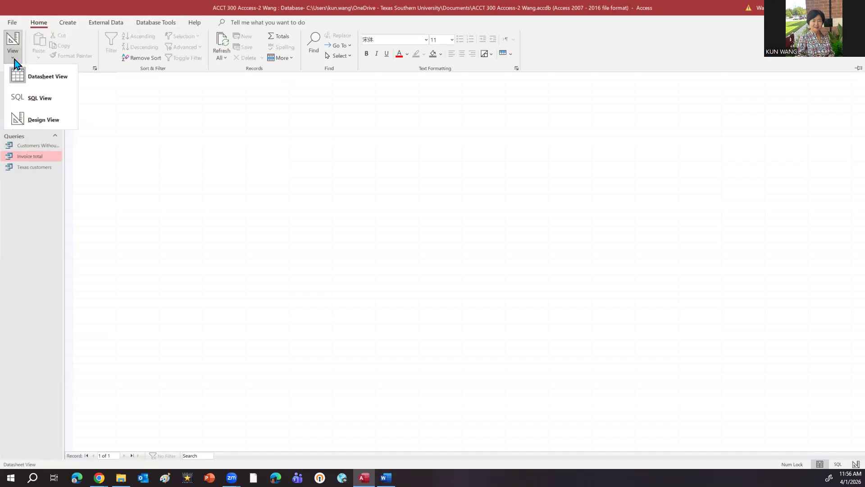
left_click(39, 120)
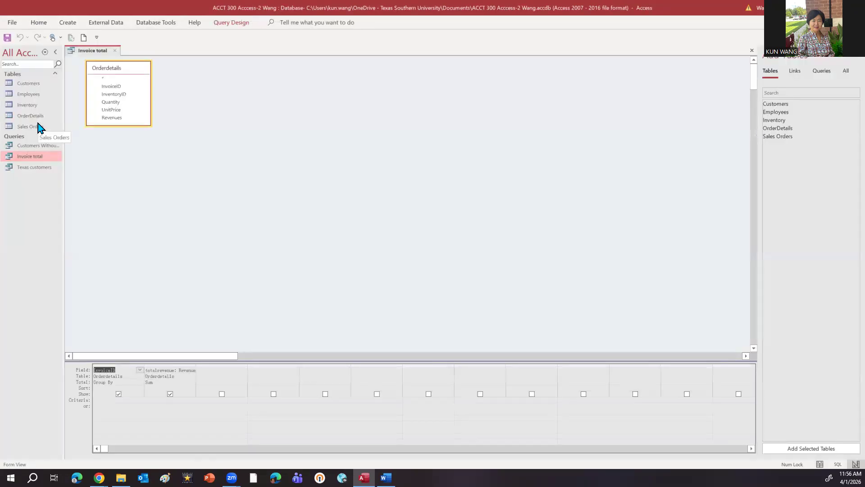
Step: Switch the Invoice total query from Design View to SQL View and review its statement
left_click(222, 24)
left_click(13, 60)
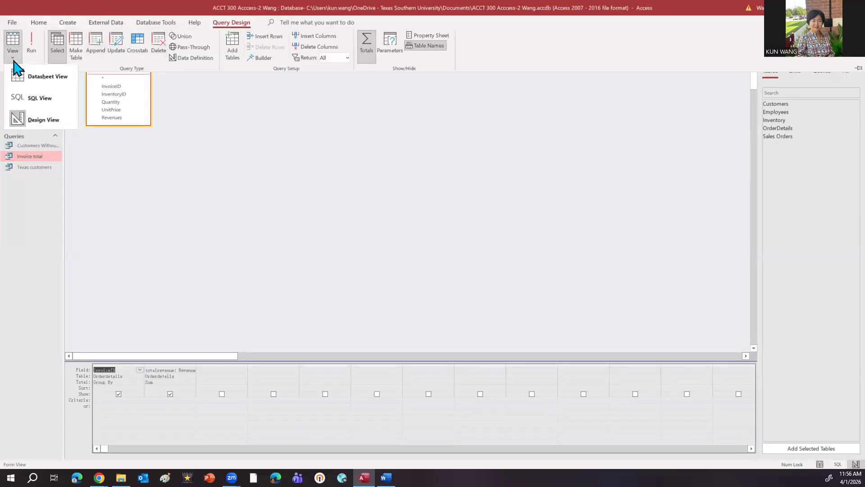
left_click(32, 107)
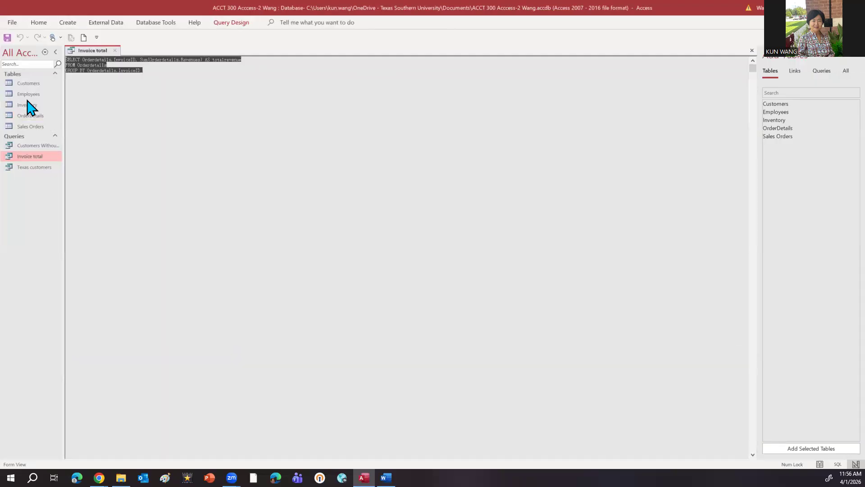
left_click(153, 87)
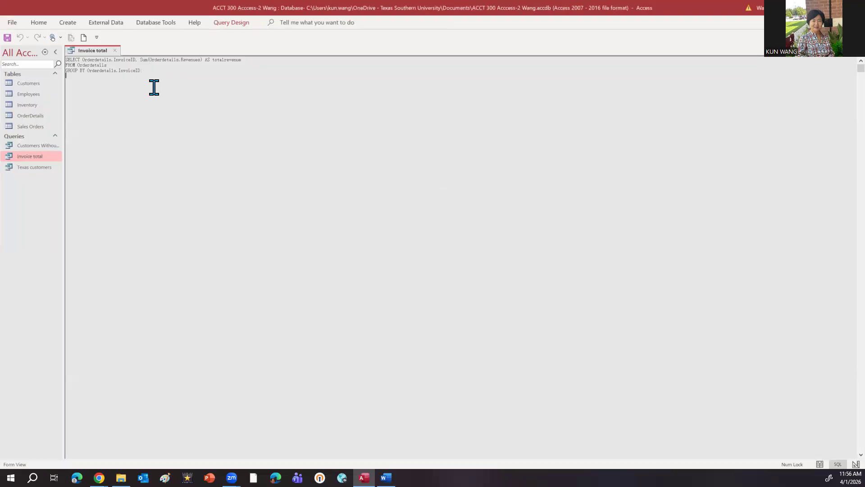
Step: Run the Invoice total query from SQL View and cancel the Query1.totalrevenue parameter request
left_click(217, 26)
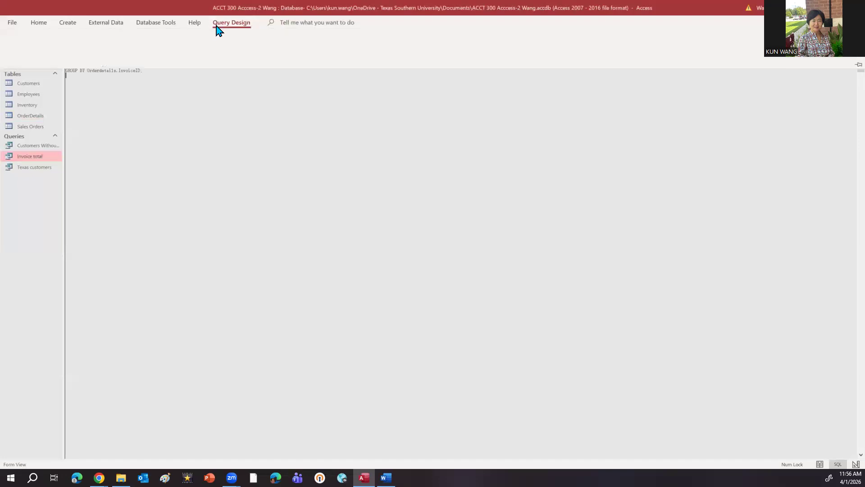
left_click(31, 47)
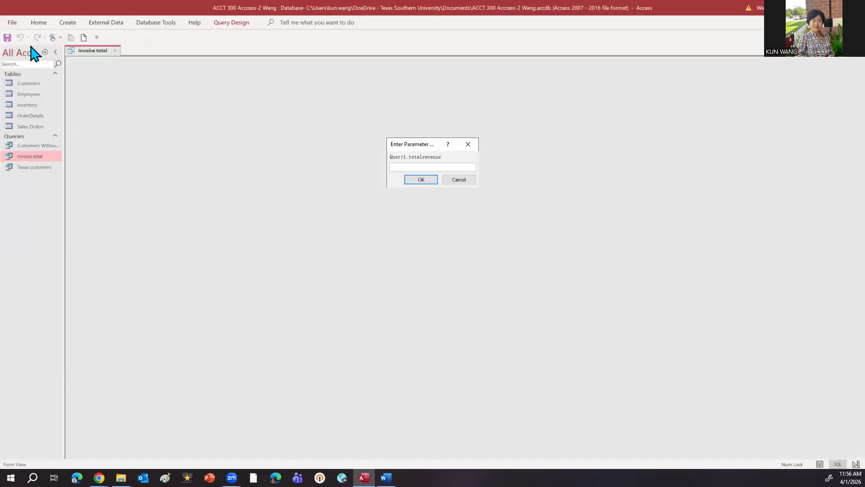
left_click(460, 181)
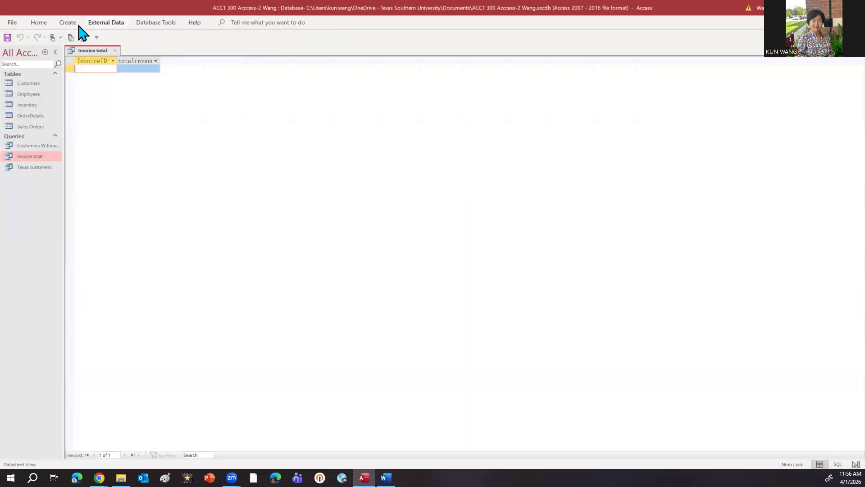
Step: In SQL View, replace the Invoice total statement with SELECT Orderdetails.InvoiceID, sum(Orderdetails.Revenues) AS totalrevenue FROM Orderdetails GROUP BY InvoiceID
left_click(40, 25)
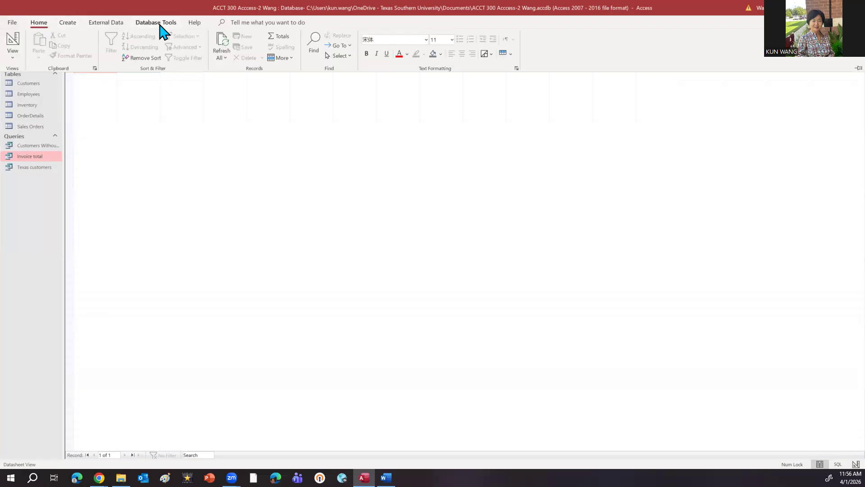
left_click(105, 23)
left_click(44, 25)
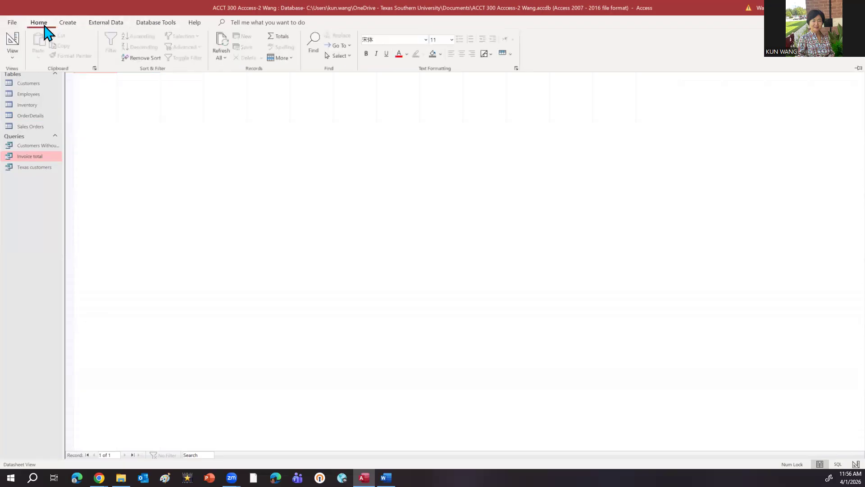
left_click(13, 54)
left_click(35, 100)
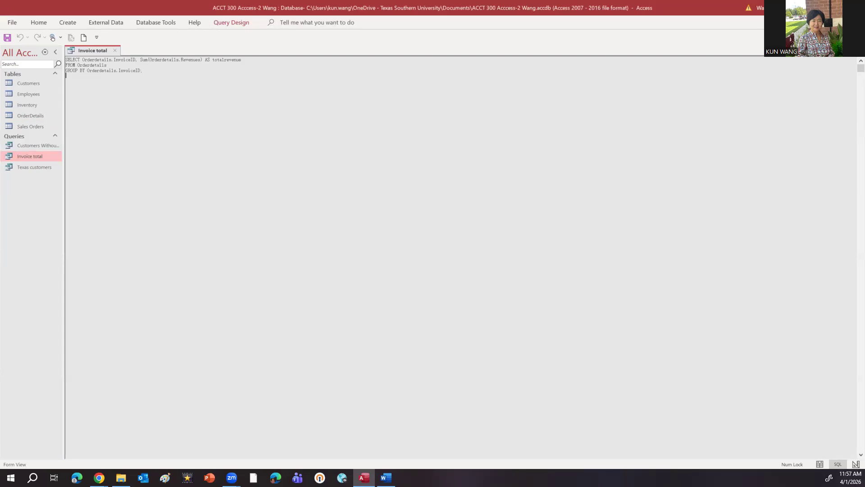
key("alt+Tab")
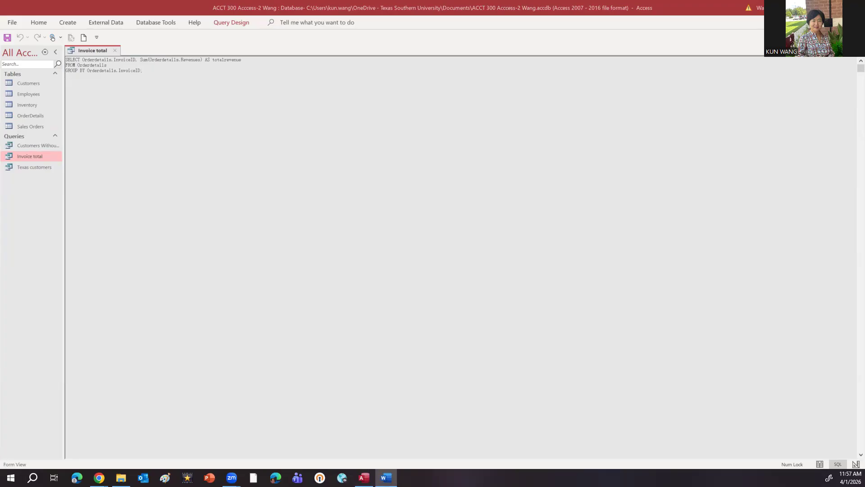
left_click(143, 68)
mouse_move(143, 71)
left_mouse_down()
mouse_move(64, 61)
mouse_move(150, 68)
left_mouse_up()
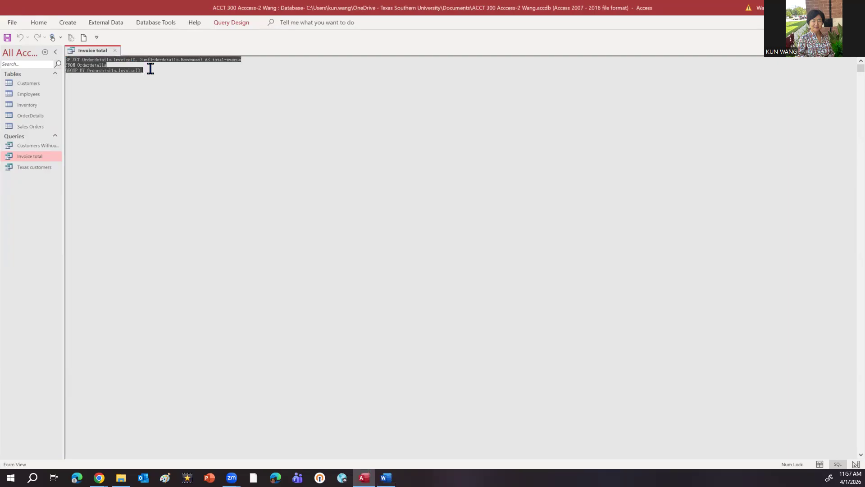
type("SELECT Orderdetails.InvoiceID, sum(Orderdetails.Revenues) AS totalrevenue FROM Orderdetails GROUP BY InvoiceID;")
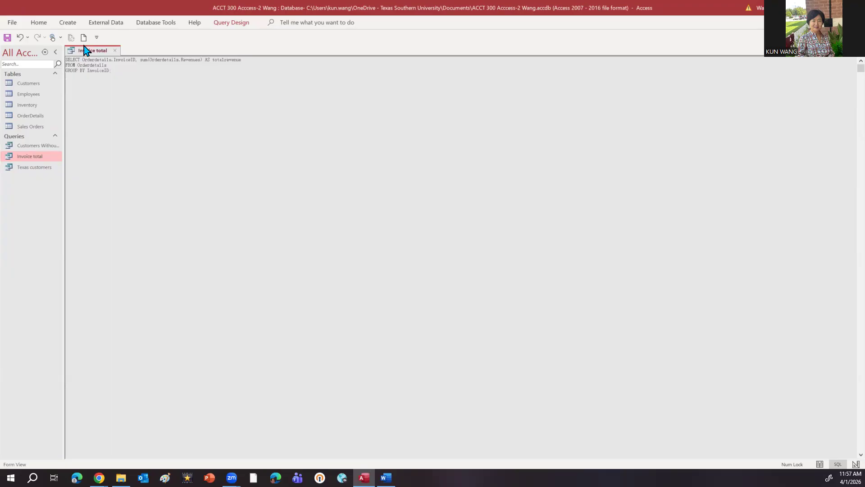
Step: Run the rewritten Invoice total query, cancelling its parameter request, and return it to SQL View
left_click(224, 26)
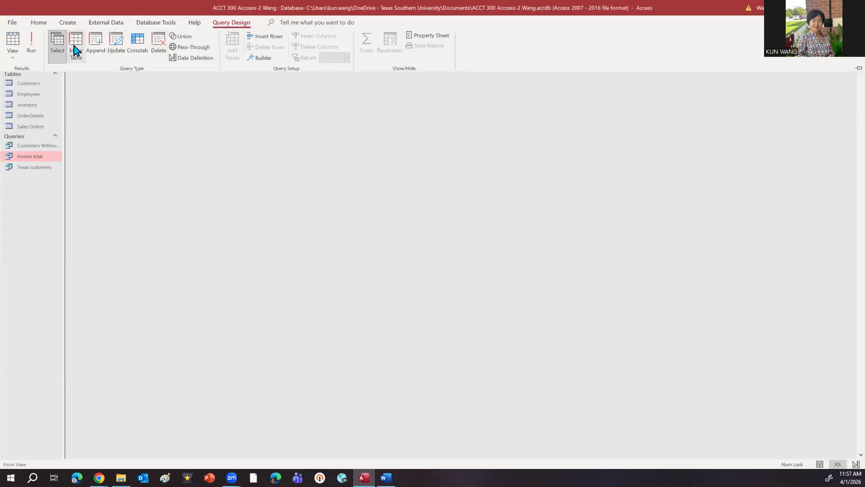
left_click(32, 41)
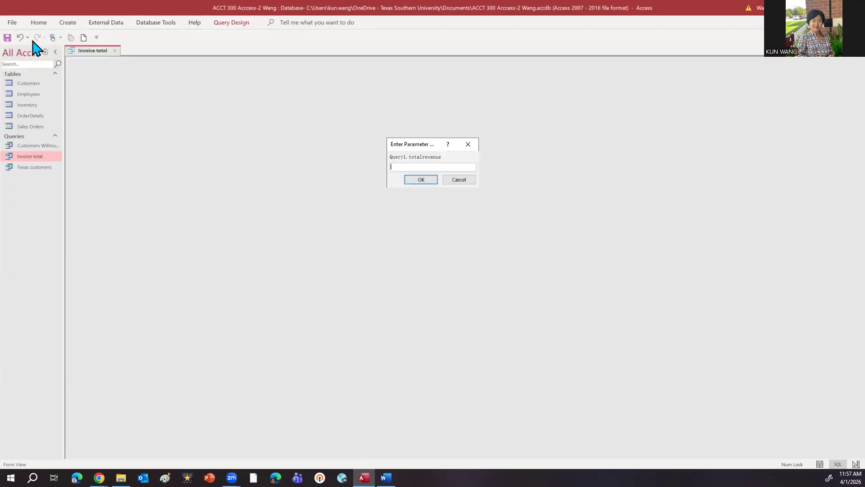
left_click(457, 179)
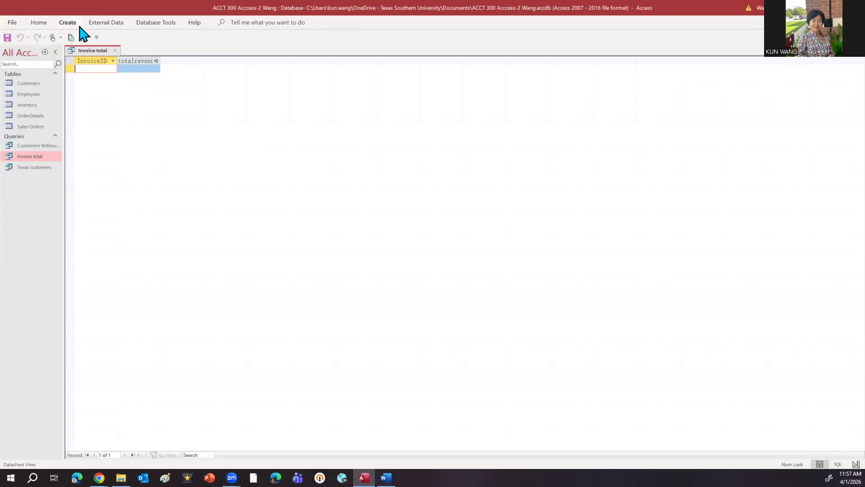
left_click(39, 24)
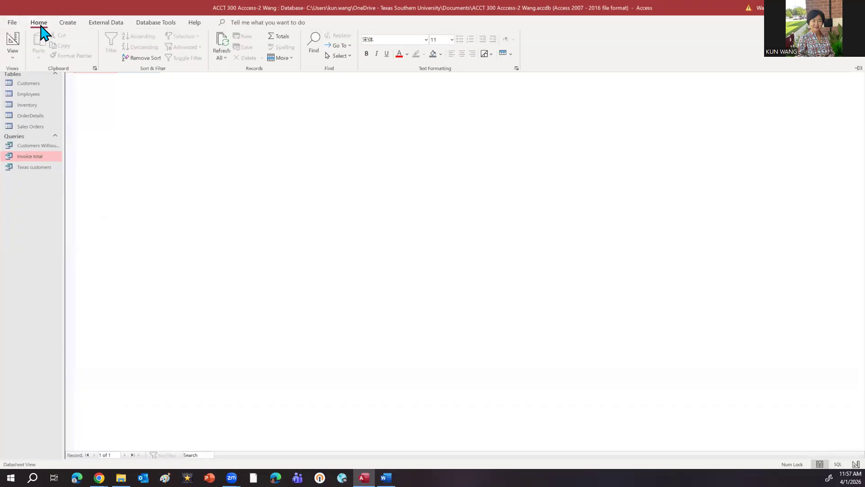
left_click(15, 57)
left_click(49, 99)
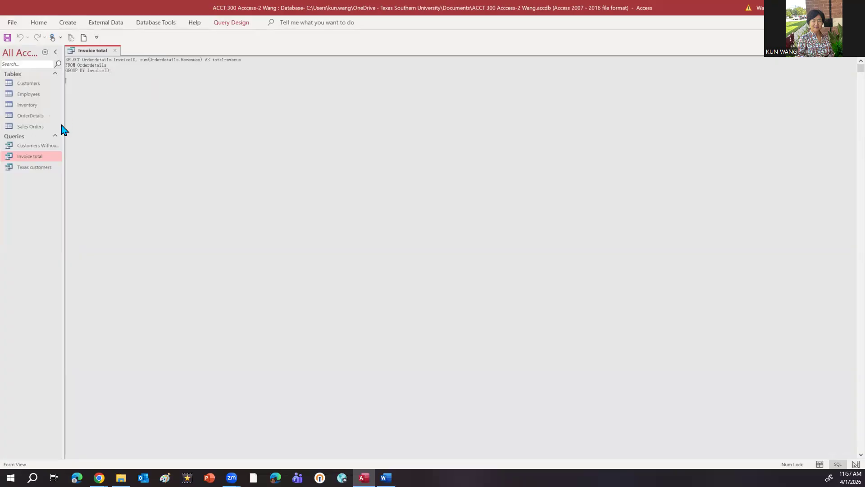
Step: Open the OrderDetails table to check its field names against the query, and close the table
double_click(39, 116)
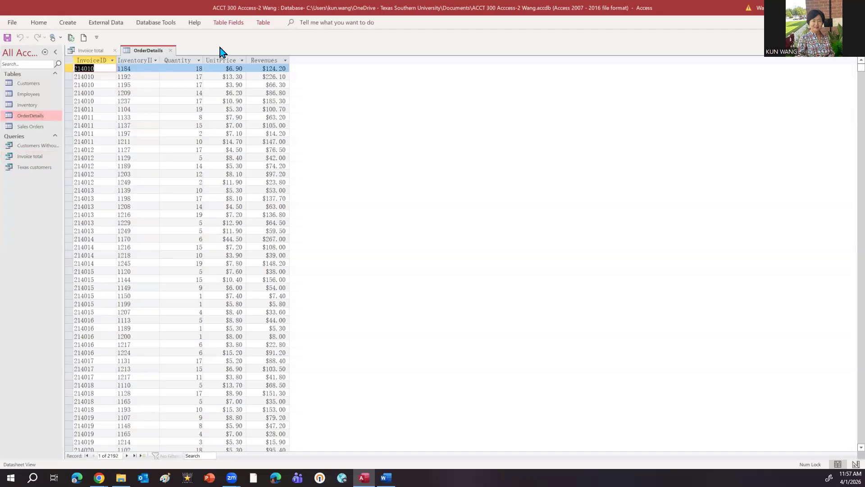
left_click(170, 51)
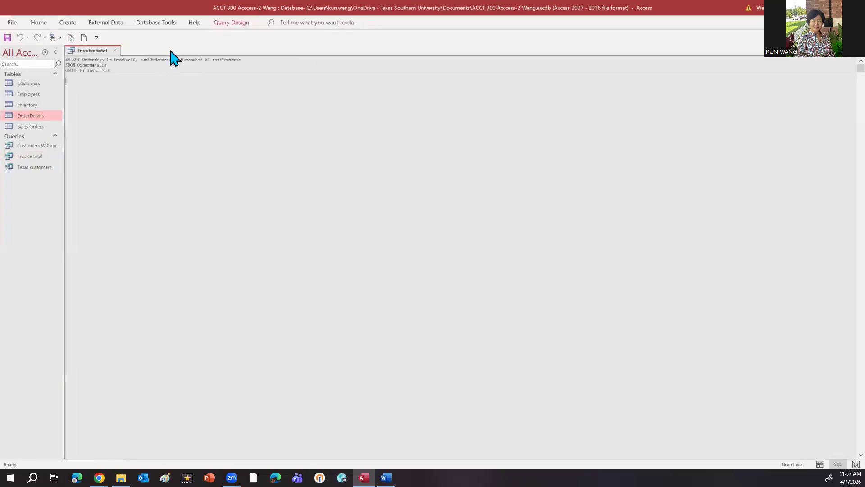
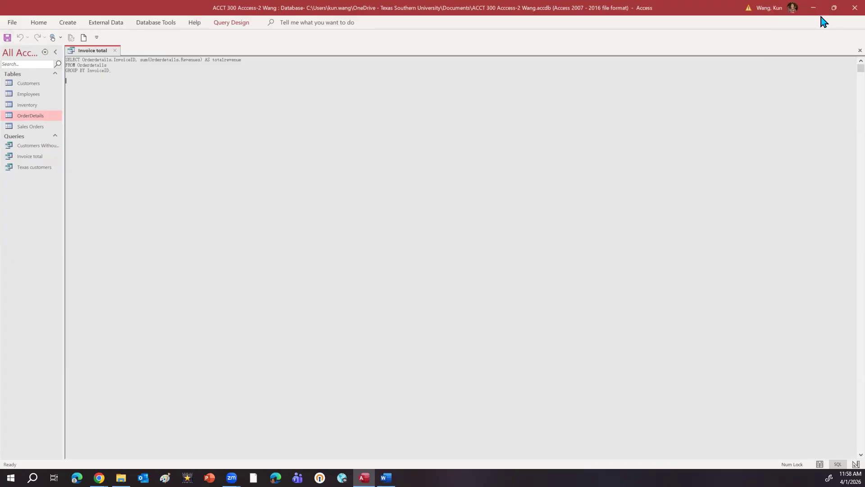
left_click(609, 58)
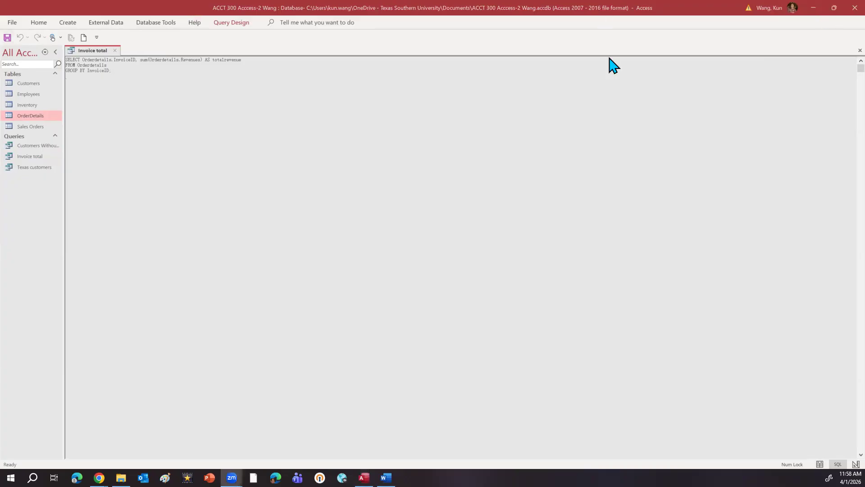